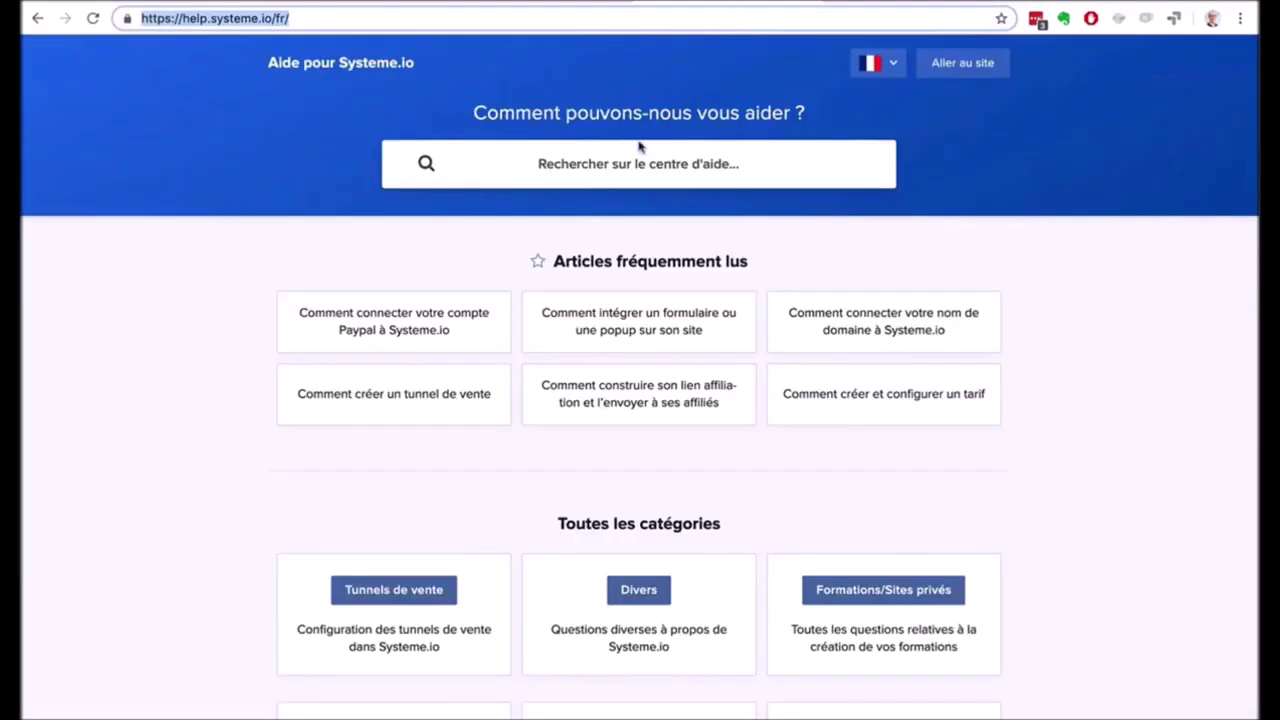
Search the help centre for "comment créer un form" and read the article "Comment créer une page de capture ou une popup".
{"action": "left_click", "coordinate": [619, 162]}
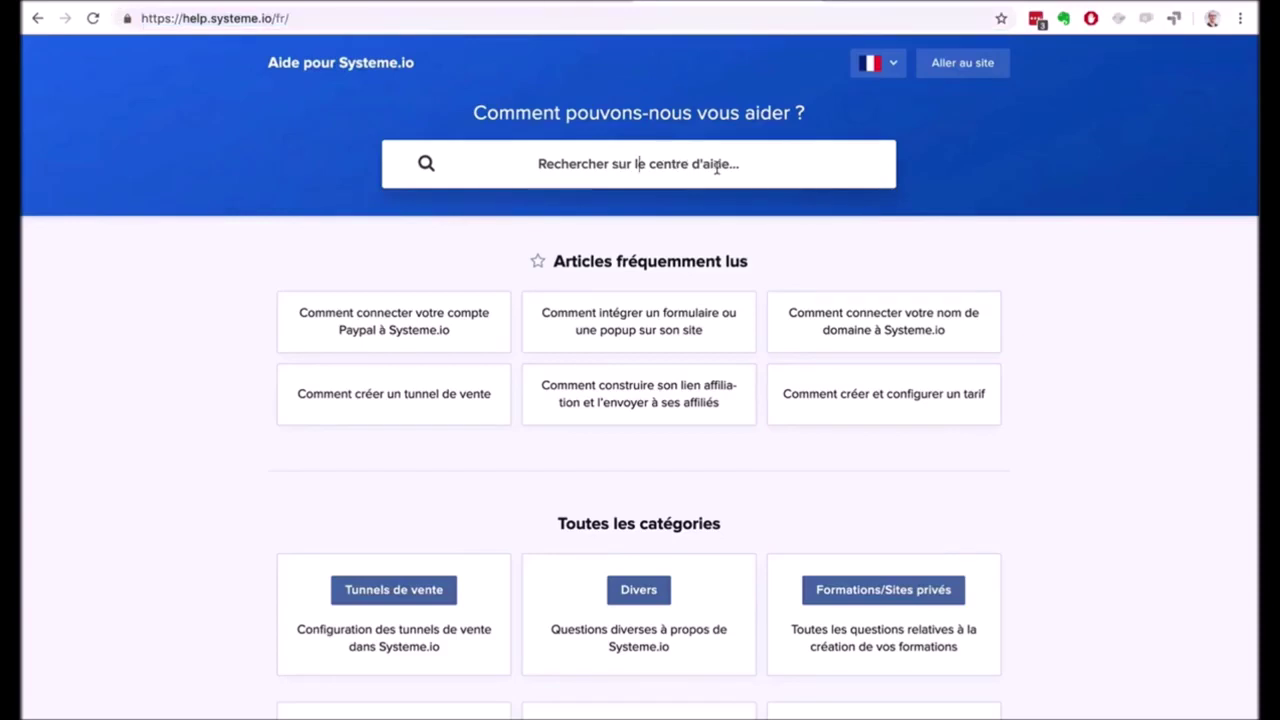
{"action": "type", "text": "comment "}
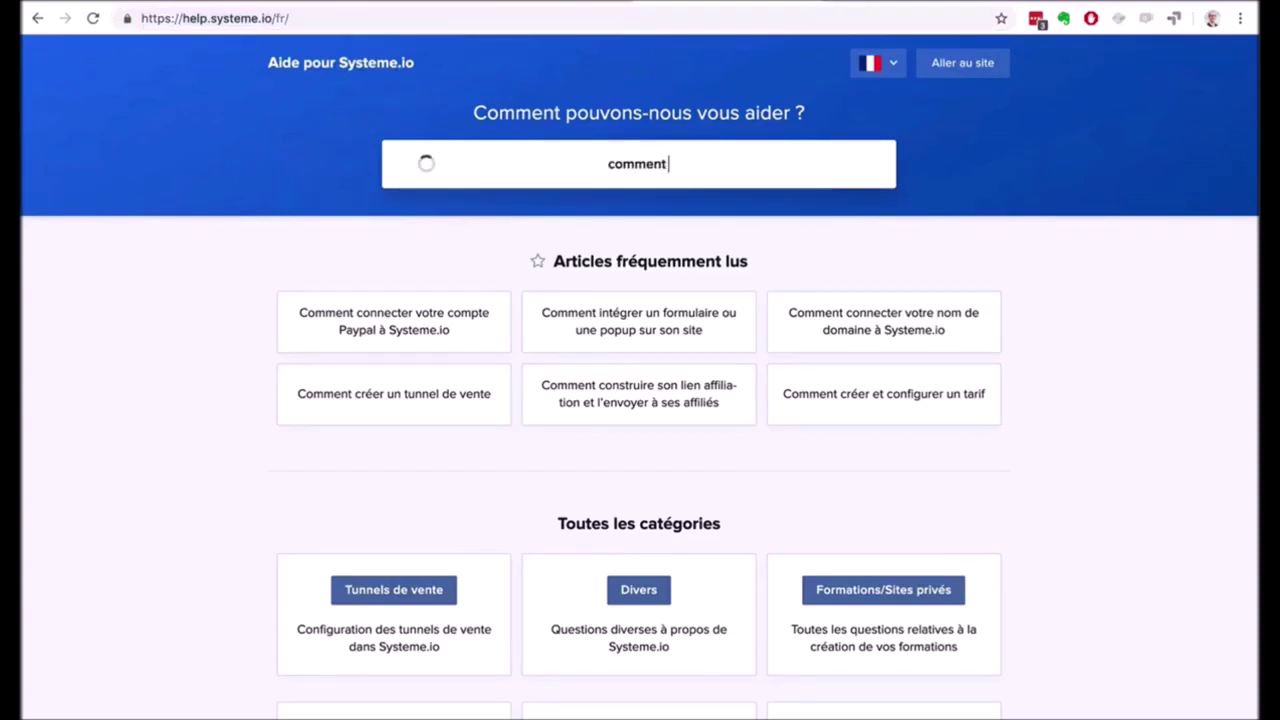
{"action": "type", "text": "créer un for"}
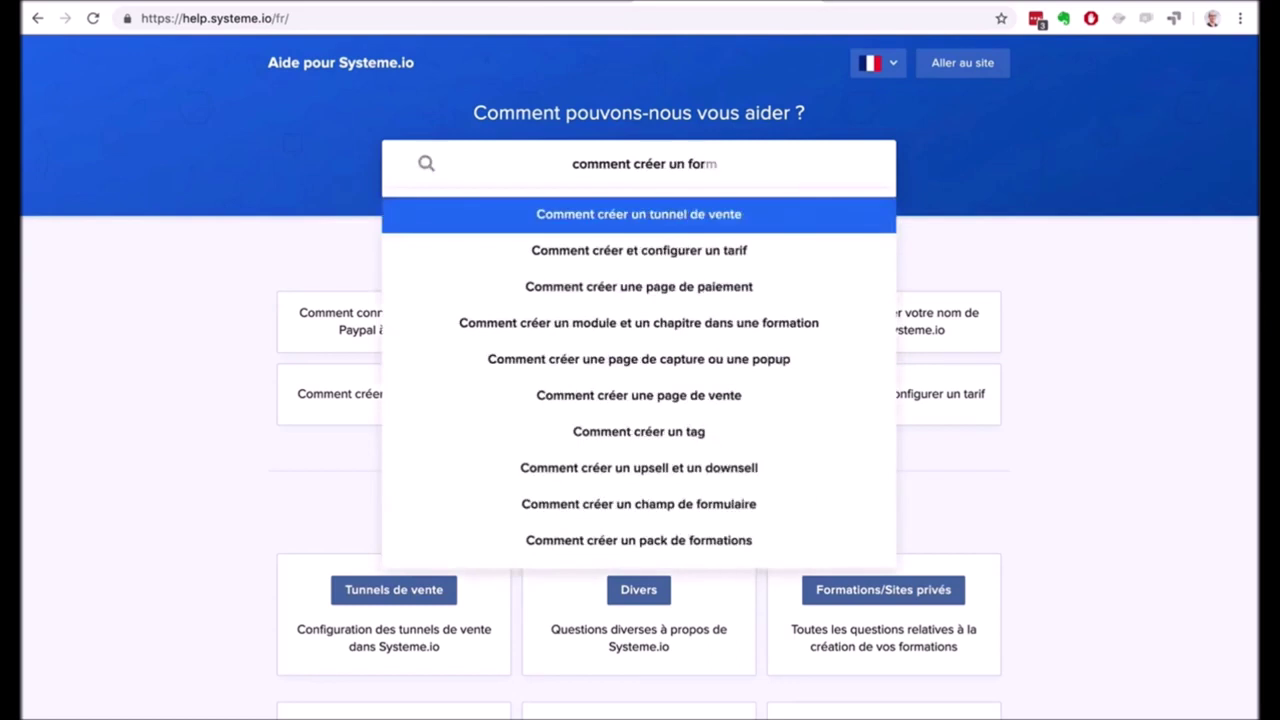
{"action": "left_click", "coordinate": [699, 372]}
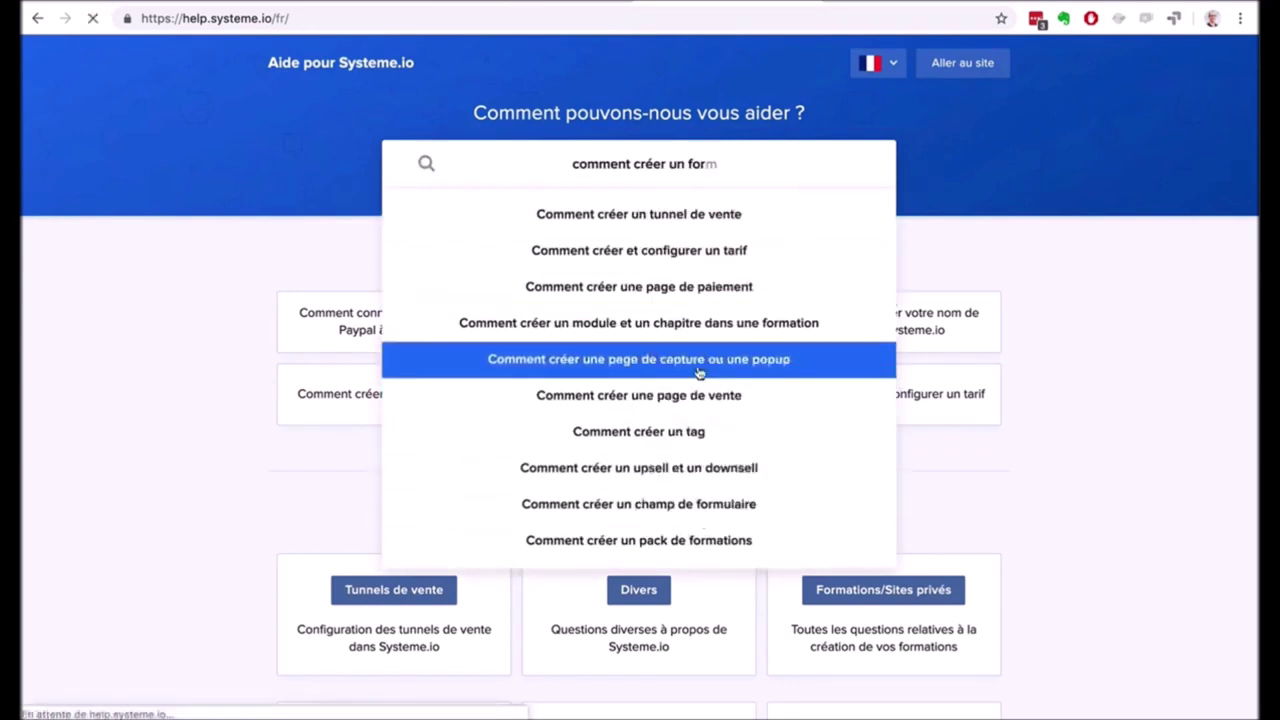
{"action": "scroll", "coordinate": [1078, 366], "scroll_direction": "down", "scroll_amount": 4}
{"action": "scroll", "coordinate": [1078, 366], "scroll_direction": "up", "scroll_amount": 1}
{"action": "scroll", "coordinate": [1078, 366], "scroll_direction": "up", "scroll_amount": 3}
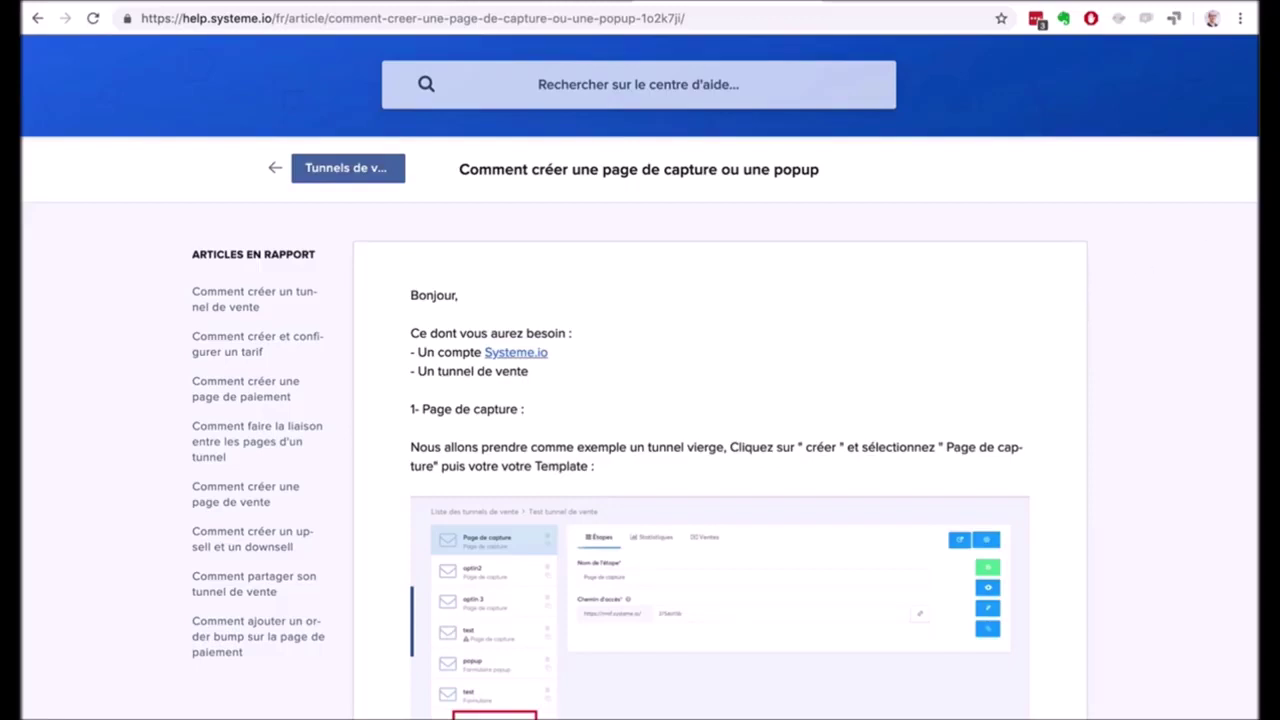
Return to the Systeme.io dashboard and examine the affiliate dashboard's commission offer and affiliate links.
{"action": "left_click", "coordinate": [1118, 1]}
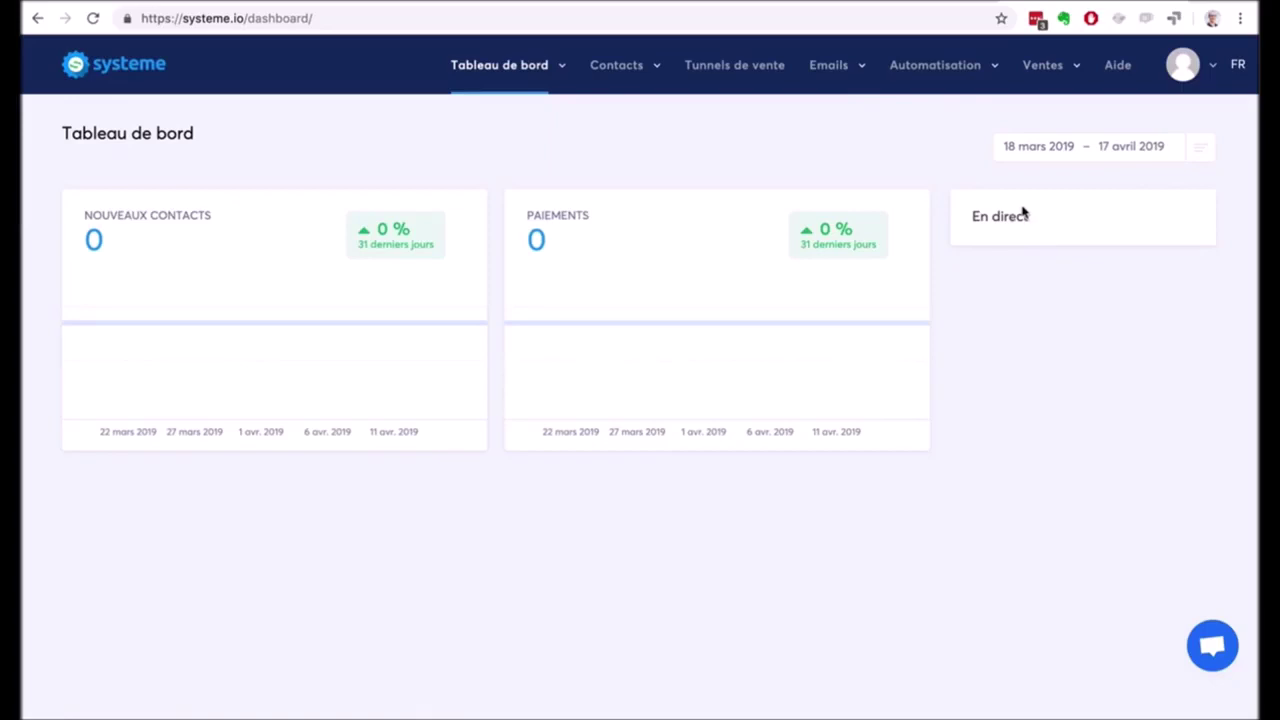
{"action": "mouse_move", "coordinate": [560, 76]}
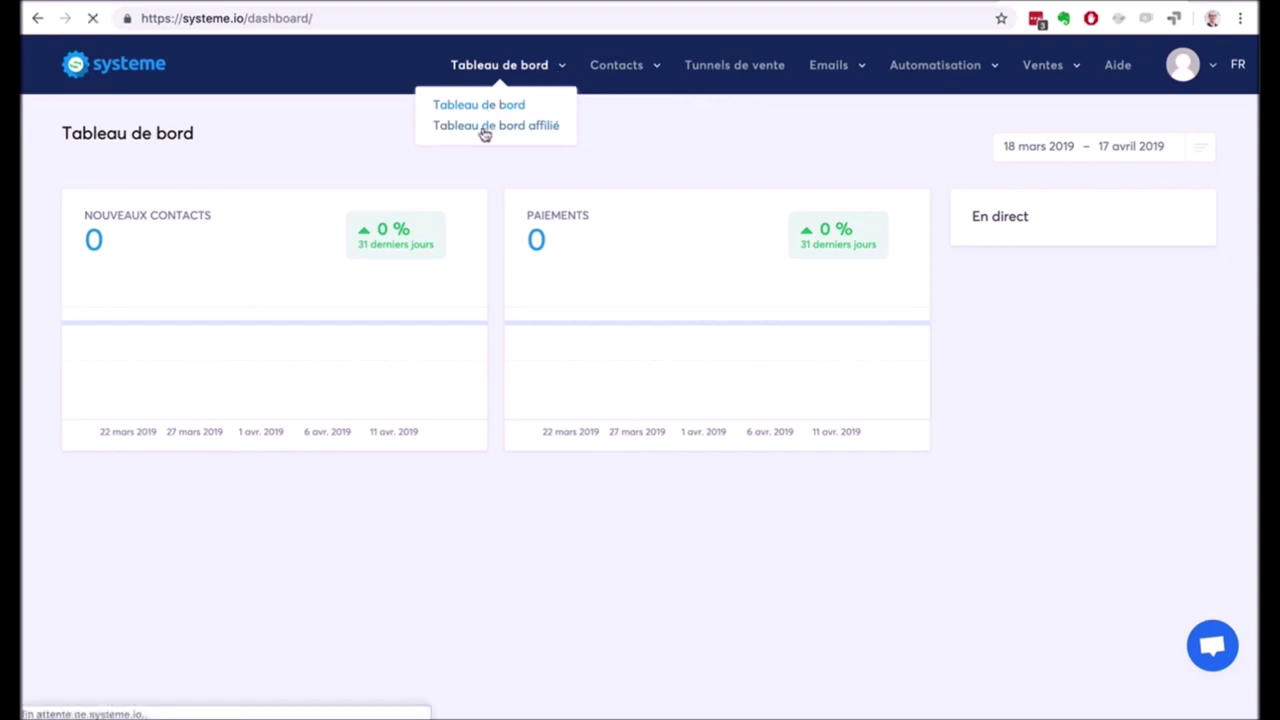
{"action": "left_click", "coordinate": [484, 128]}
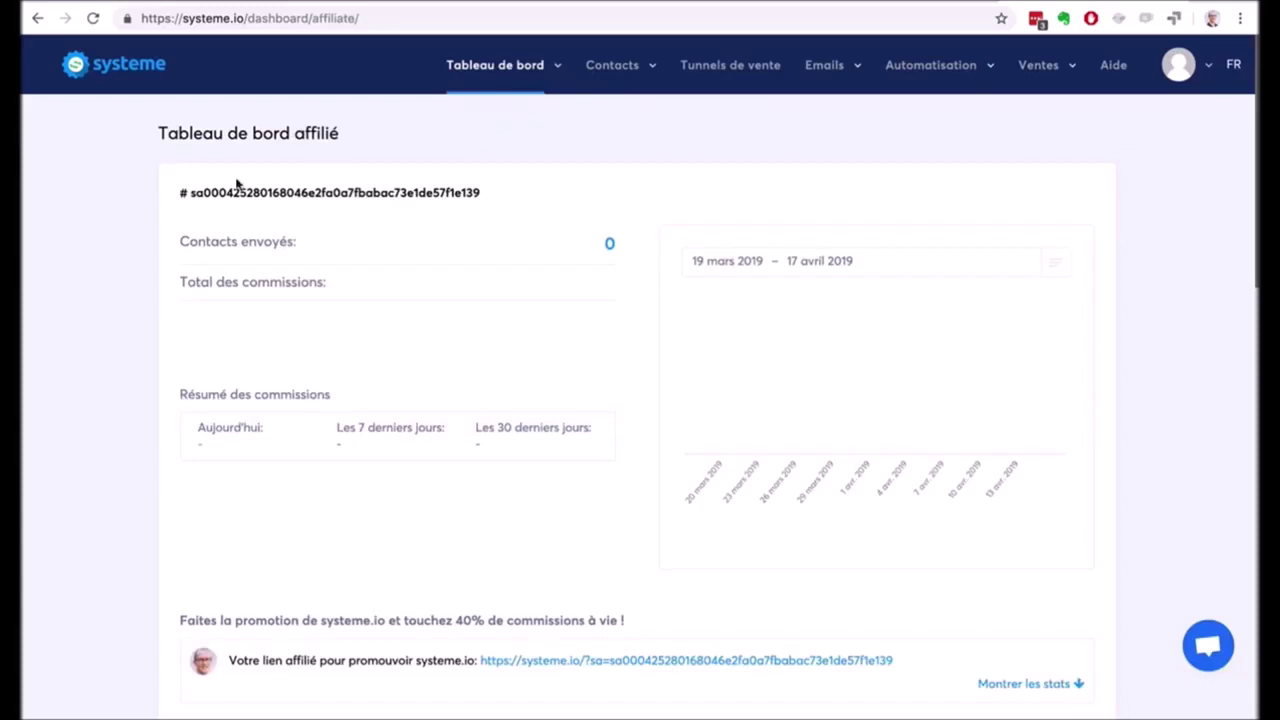
{"action": "scroll", "coordinate": [111, 331], "scroll_direction": "down", "scroll_amount": 3}
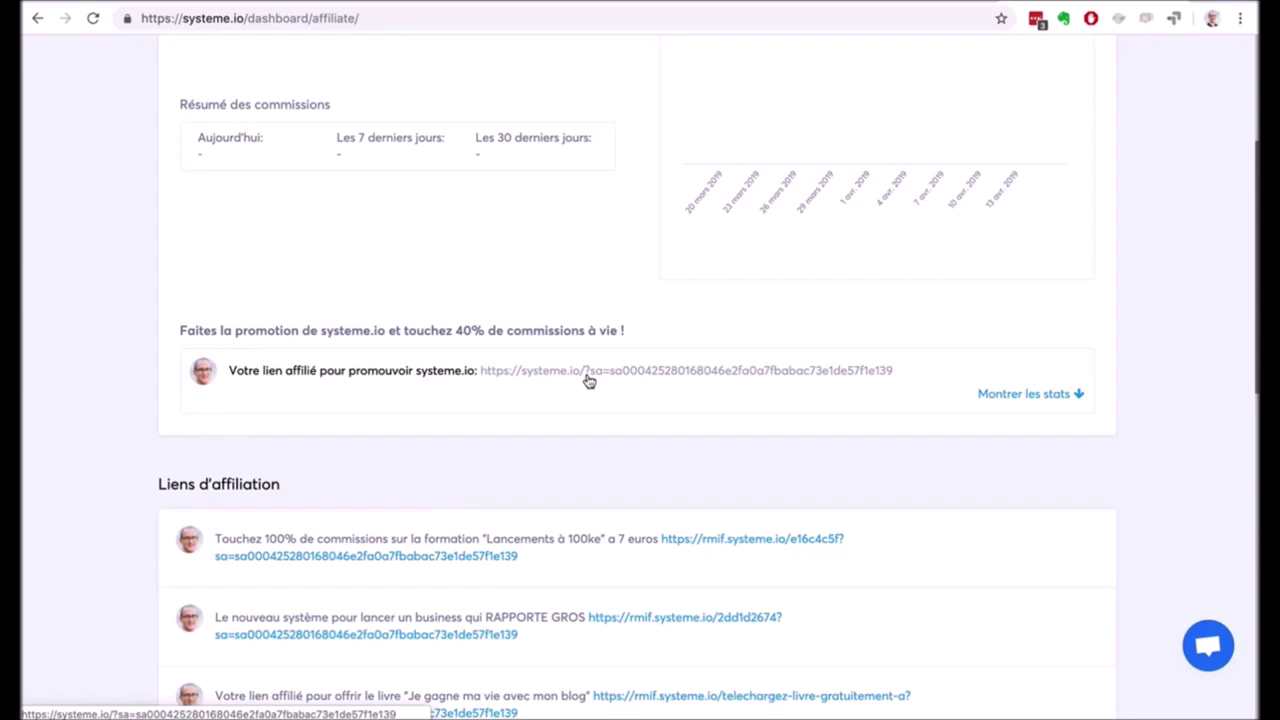
{"action": "left_click_drag", "start_coordinate": [452, 331], "coordinate": [629, 331]}
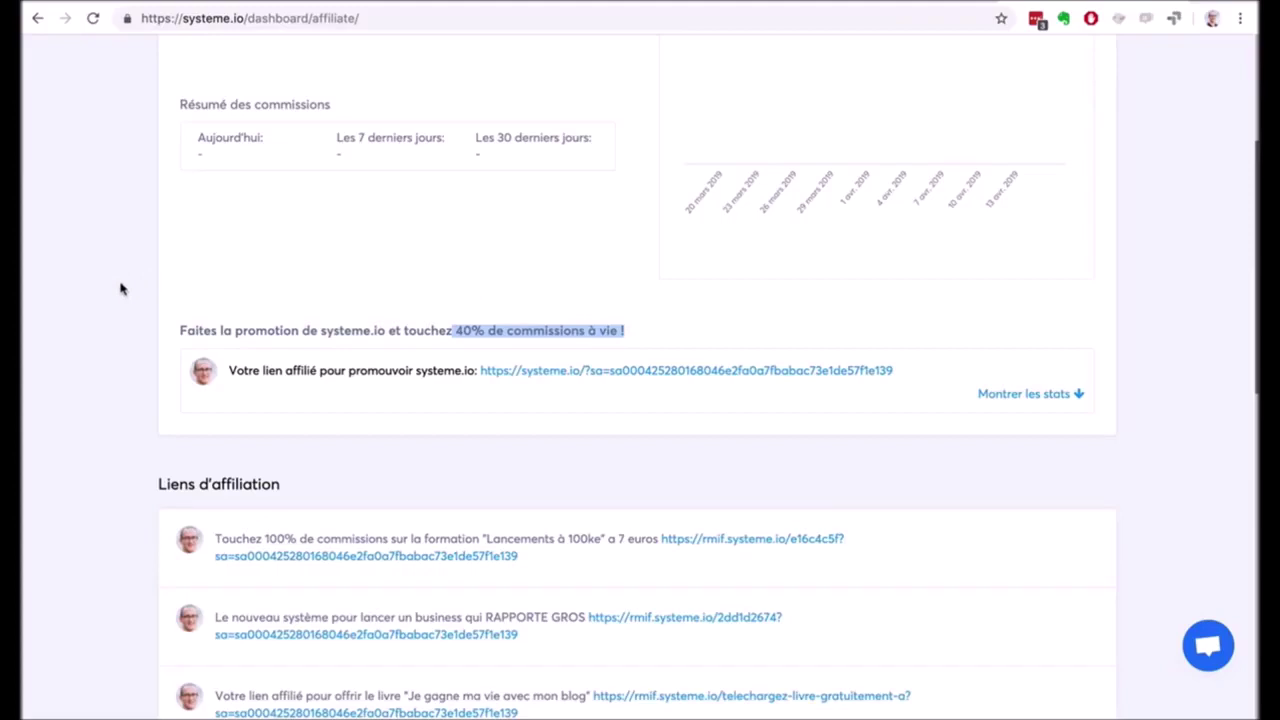
{"action": "scroll", "coordinate": [120, 289], "scroll_direction": "up", "scroll_amount": 3}
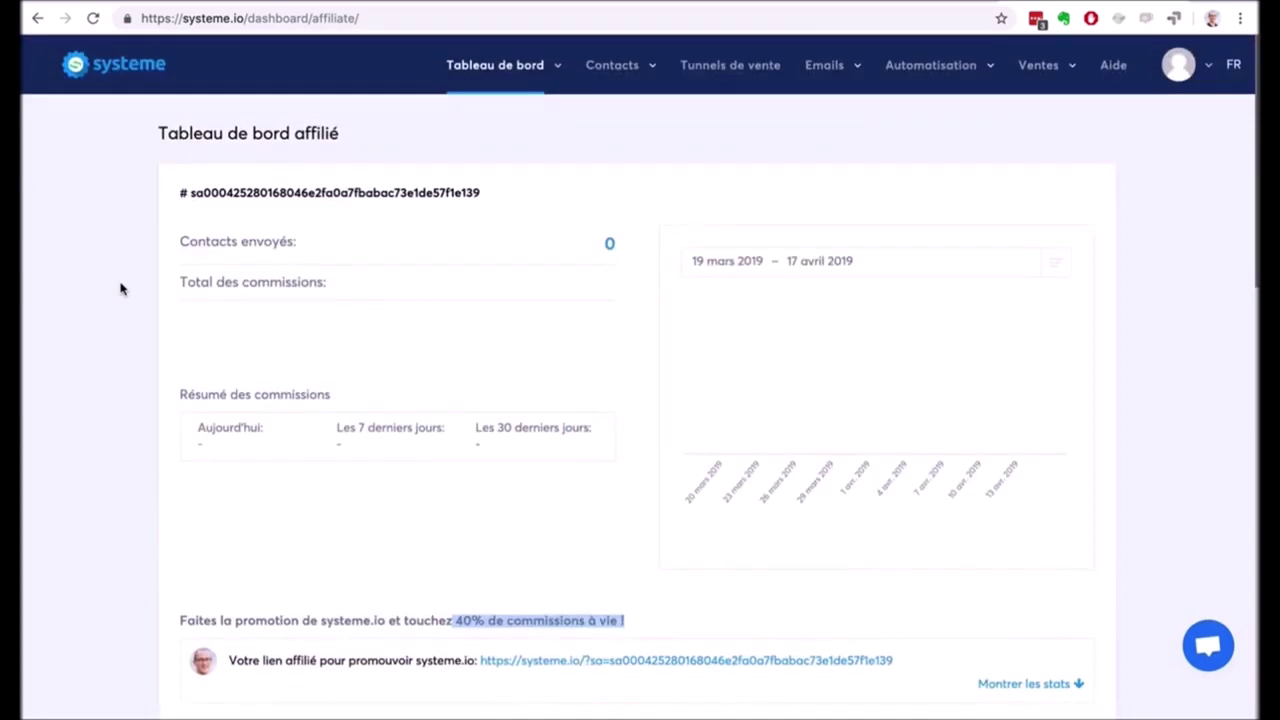
{"action": "scroll", "coordinate": [137, 320], "scroll_direction": "down", "scroll_amount": 5}
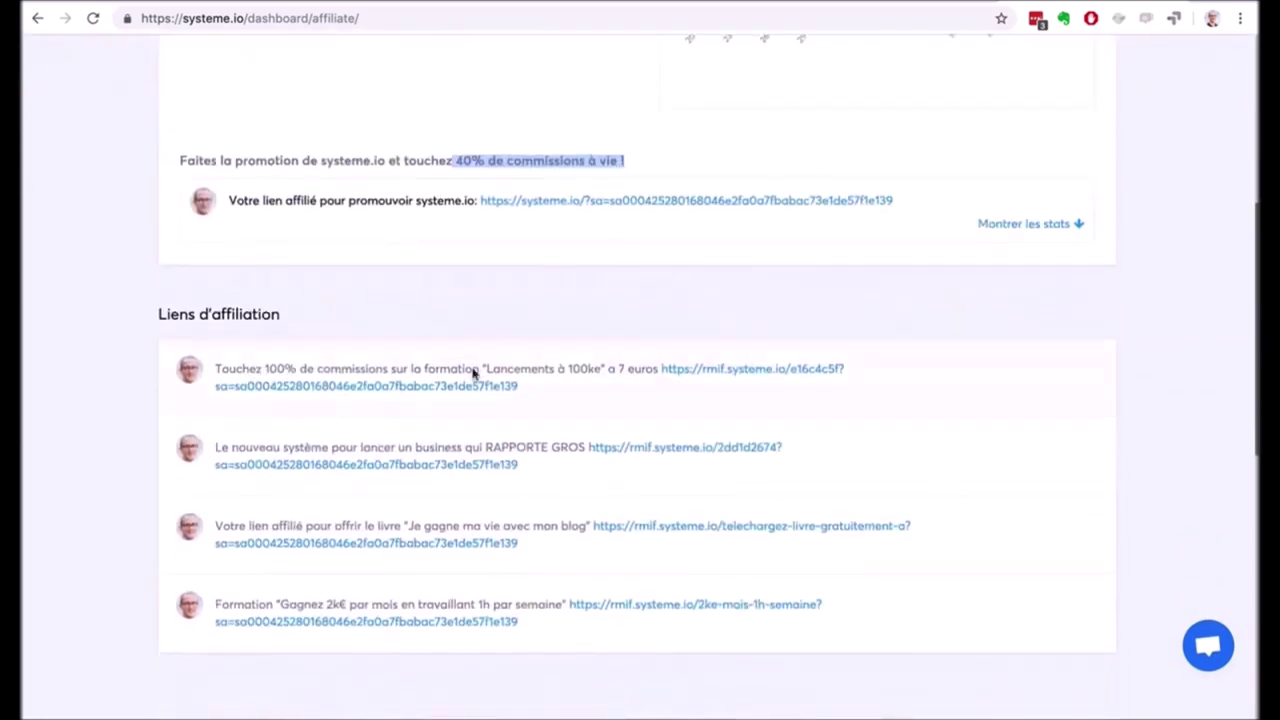
{"action": "scroll", "coordinate": [118, 304], "scroll_direction": "up", "scroll_amount": 4}
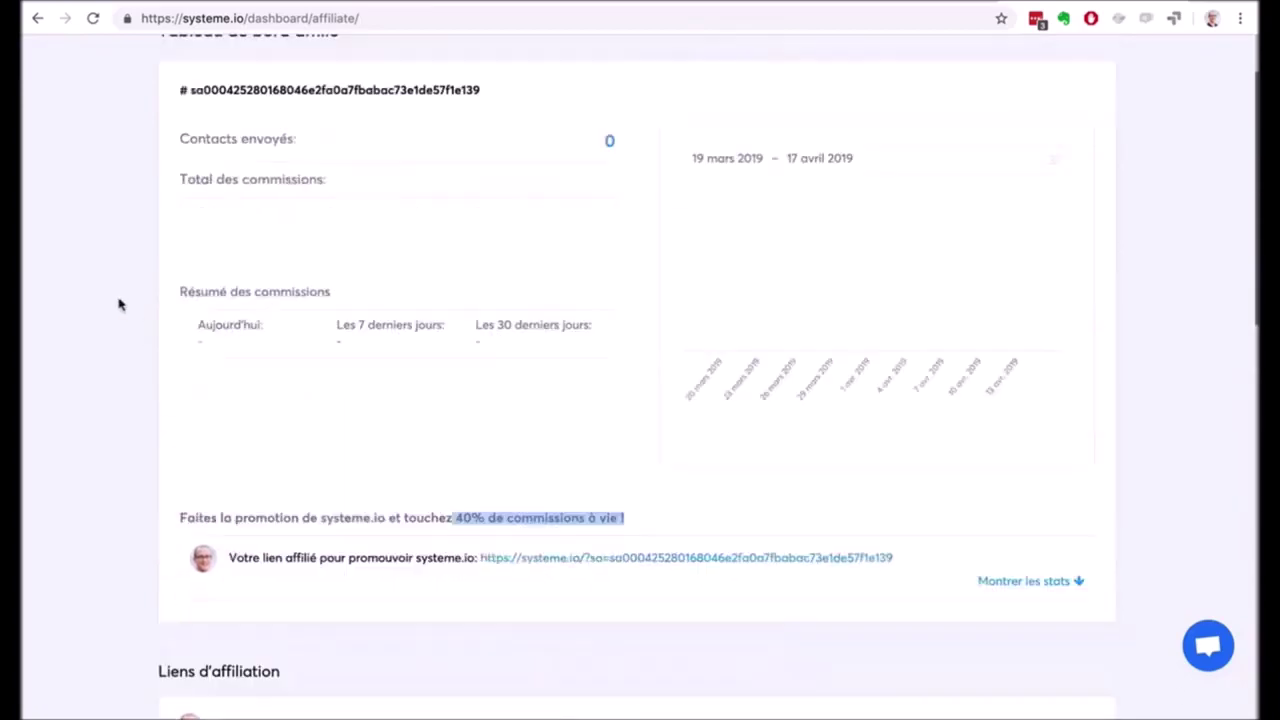
{"action": "scroll", "coordinate": [118, 304], "scroll_direction": "up", "scroll_amount": 1}
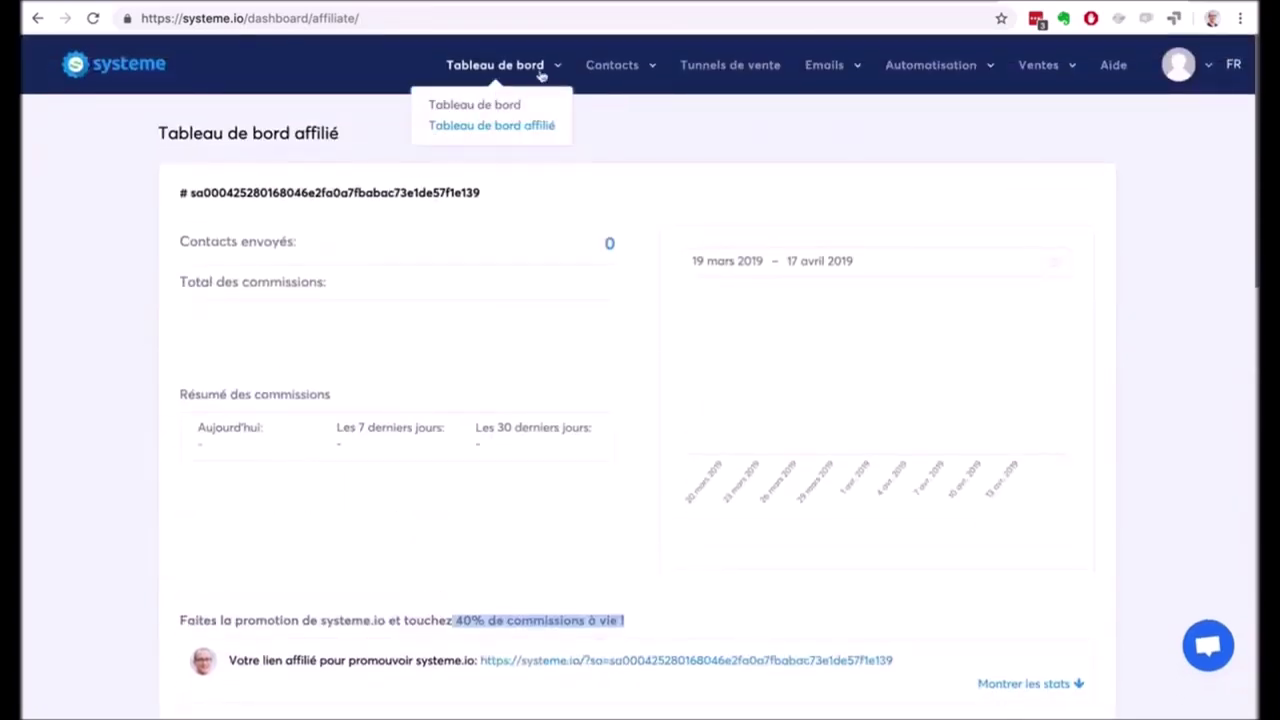
Go back to the main dashboard, then open the contact list and examine its available filters.
{"action": "left_click", "coordinate": [495, 107]}
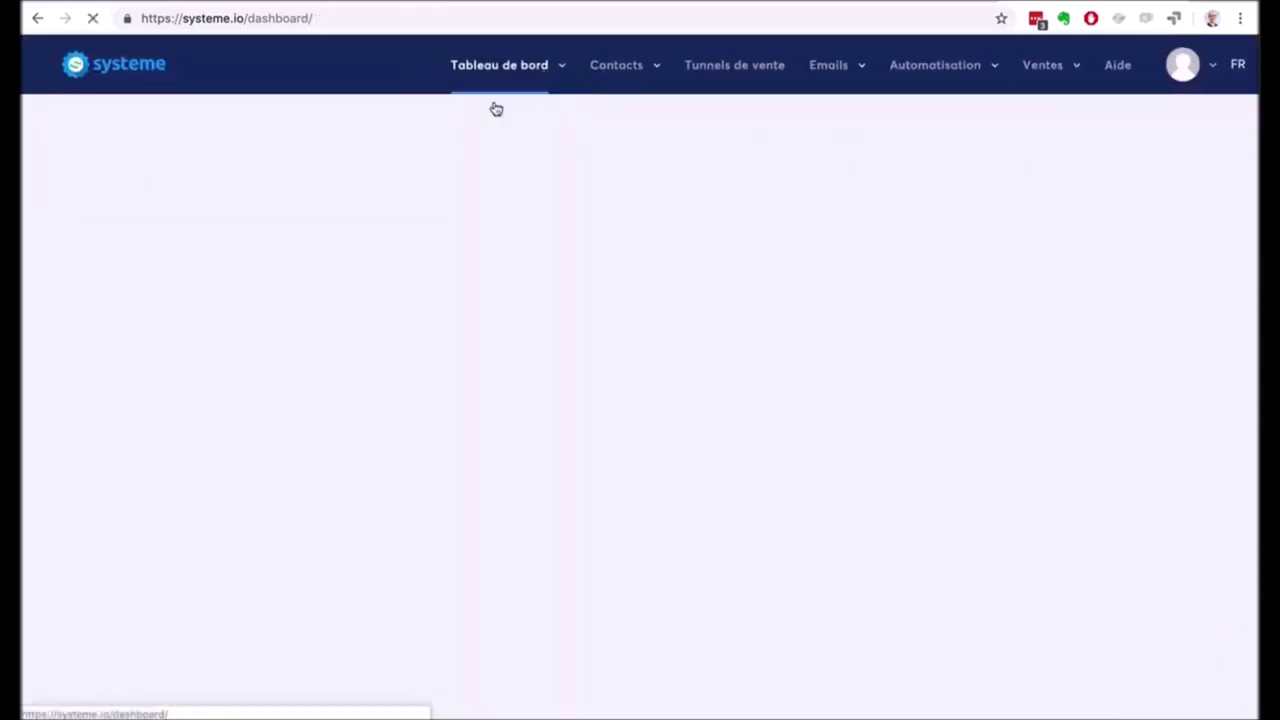
{"action": "mouse_move", "coordinate": [590, 80]}
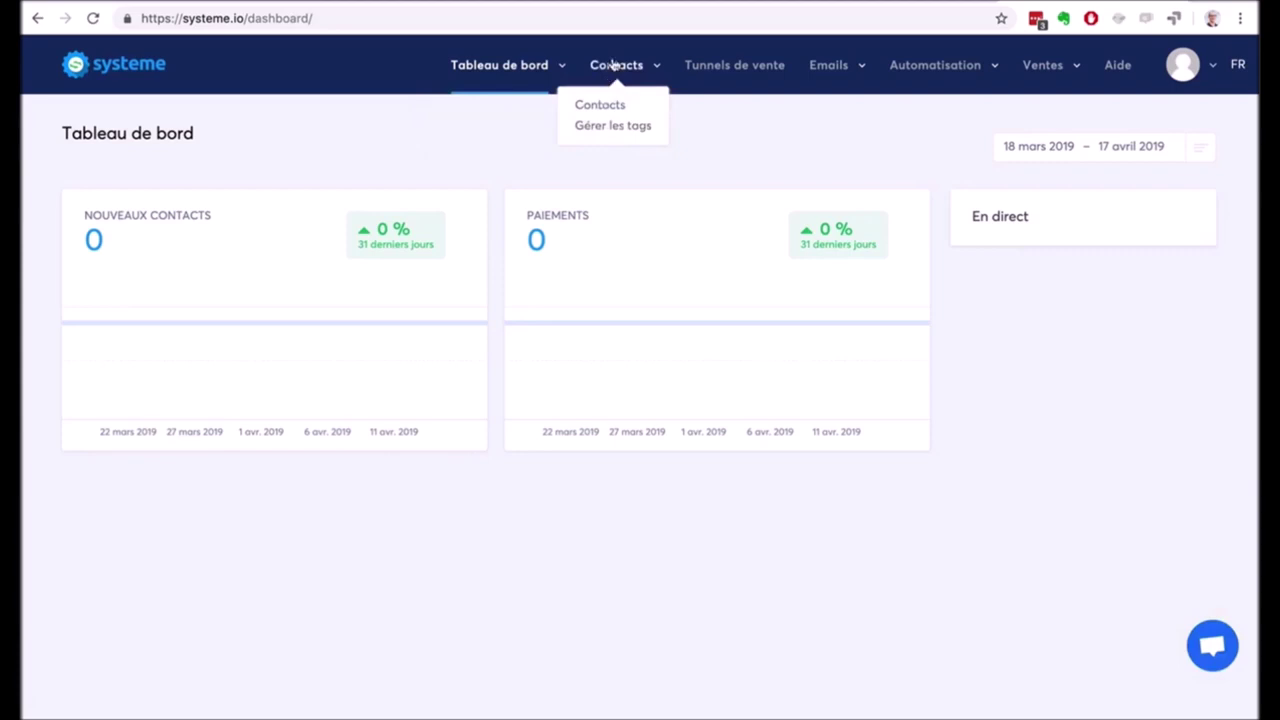
{"action": "left_click", "coordinate": [606, 105]}
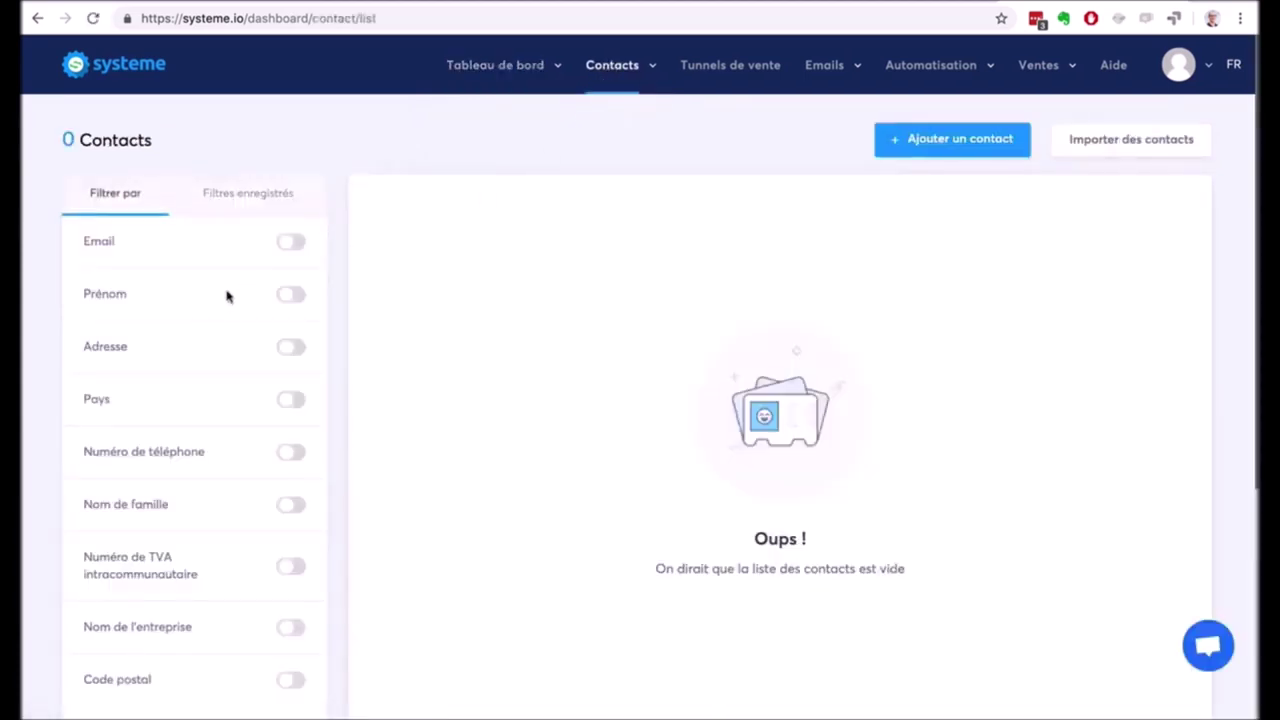
{"action": "scroll", "coordinate": [228, 295], "scroll_direction": "down", "scroll_amount": 4}
{"action": "scroll", "coordinate": [228, 295], "scroll_direction": "up", "scroll_amount": 3}
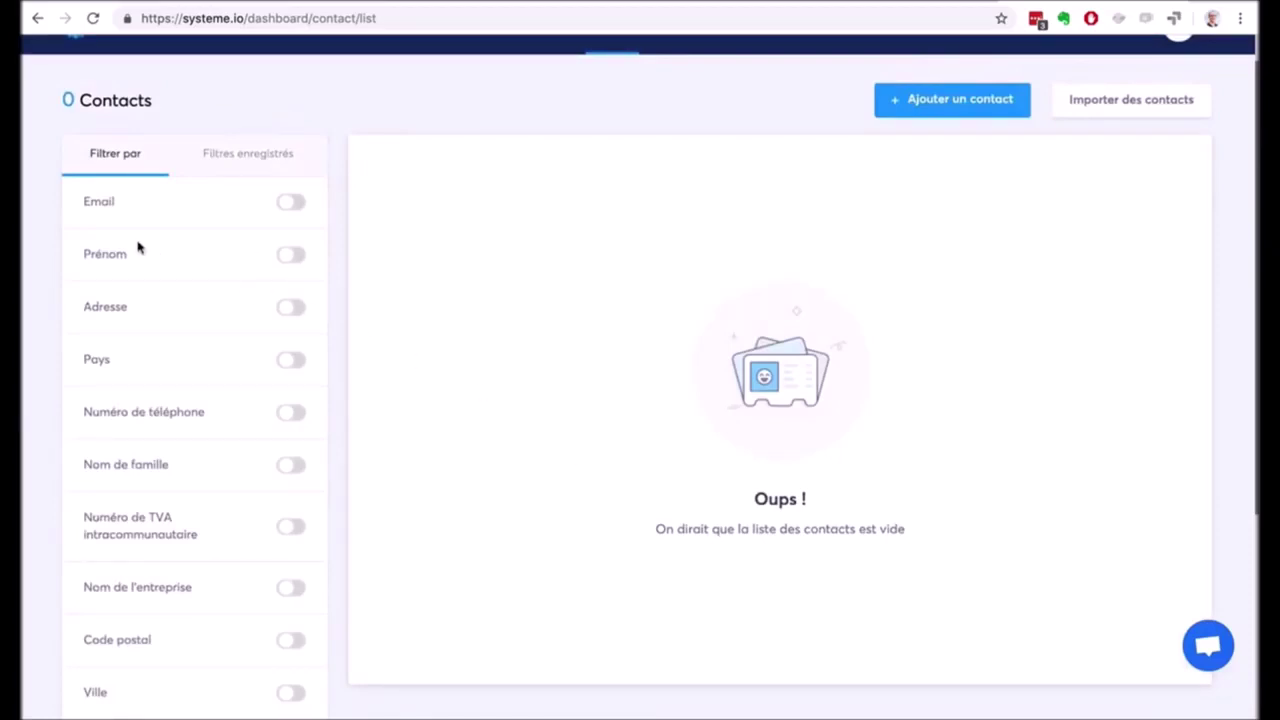
{"action": "scroll", "coordinate": [185, 411], "scroll_direction": "down", "scroll_amount": 3}
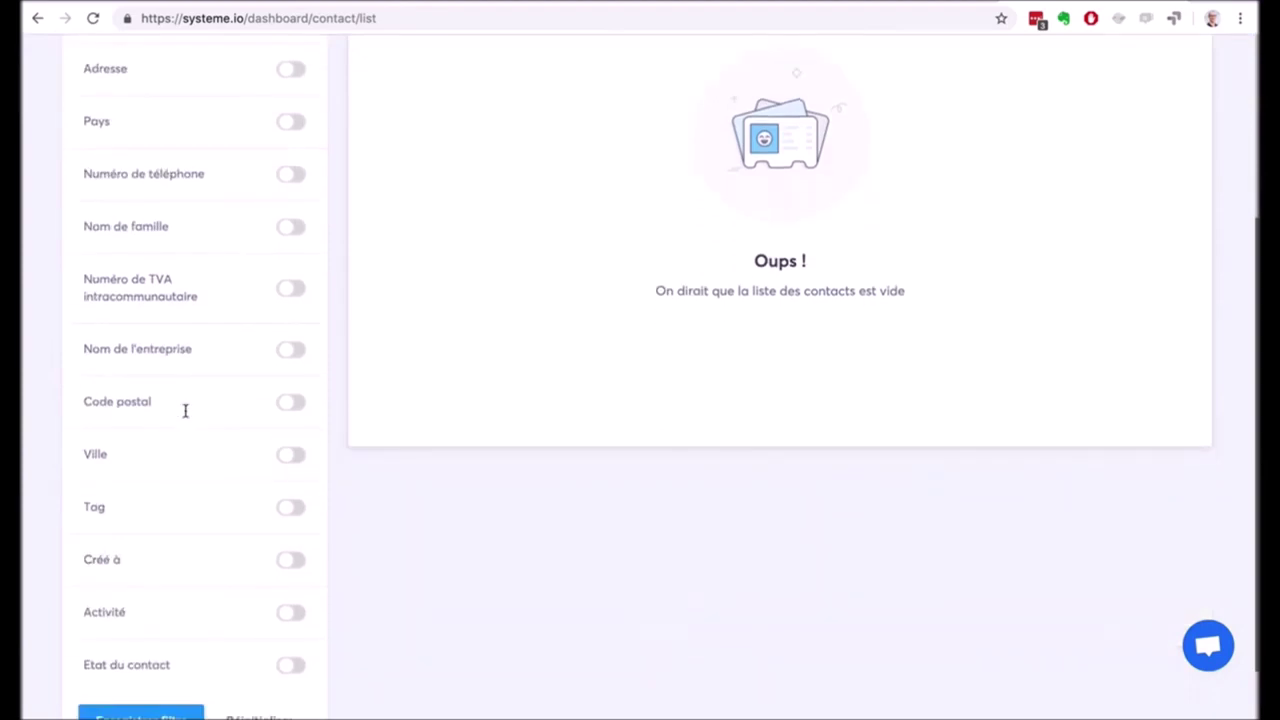
{"action": "scroll", "coordinate": [186, 408], "scroll_direction": "down", "scroll_amount": 1}
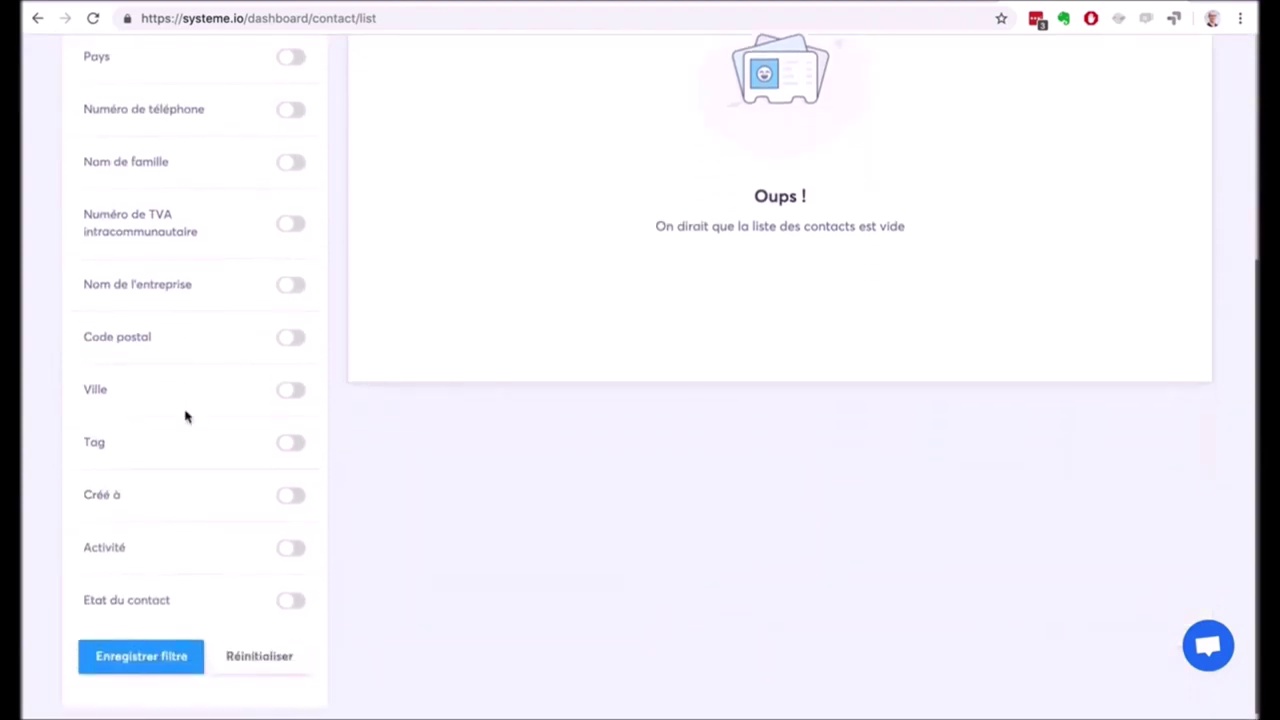
{"action": "scroll", "coordinate": [177, 420], "scroll_direction": "up", "scroll_amount": 5}
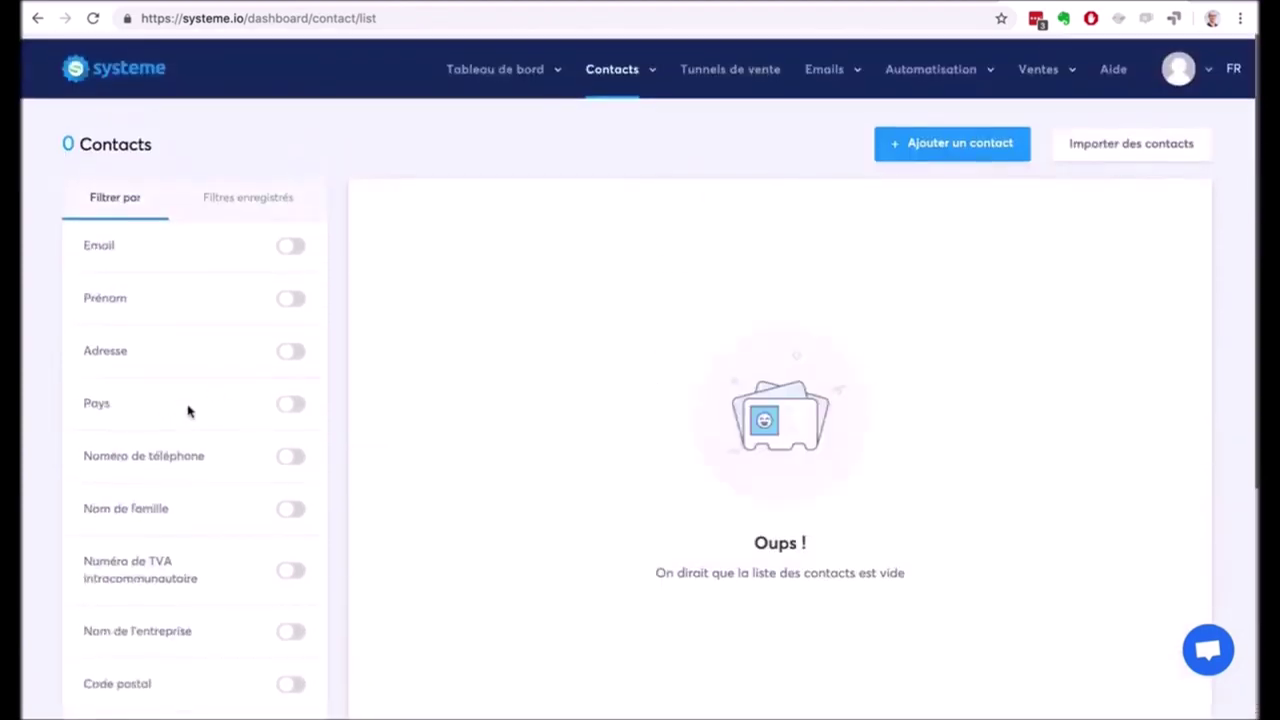
View the contact tags list and the sales funnels list.
{"action": "left_click", "coordinate": [614, 128]}
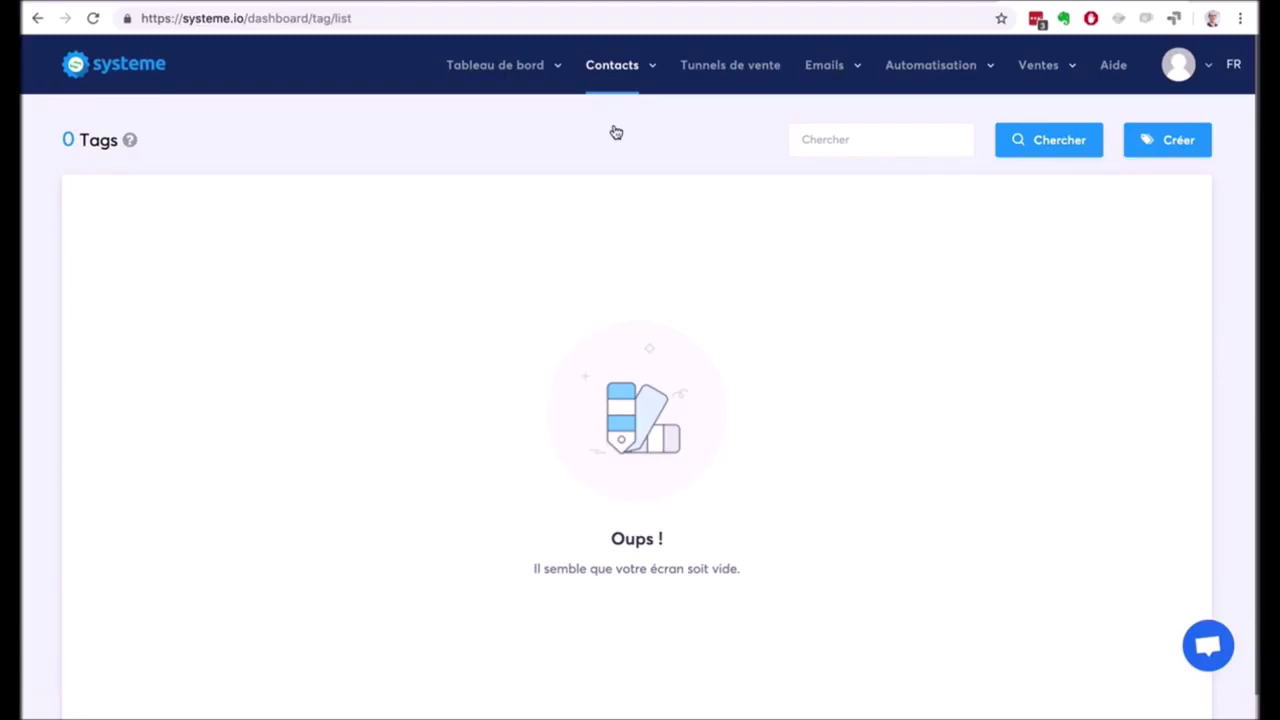
{"action": "left_click", "coordinate": [760, 66]}
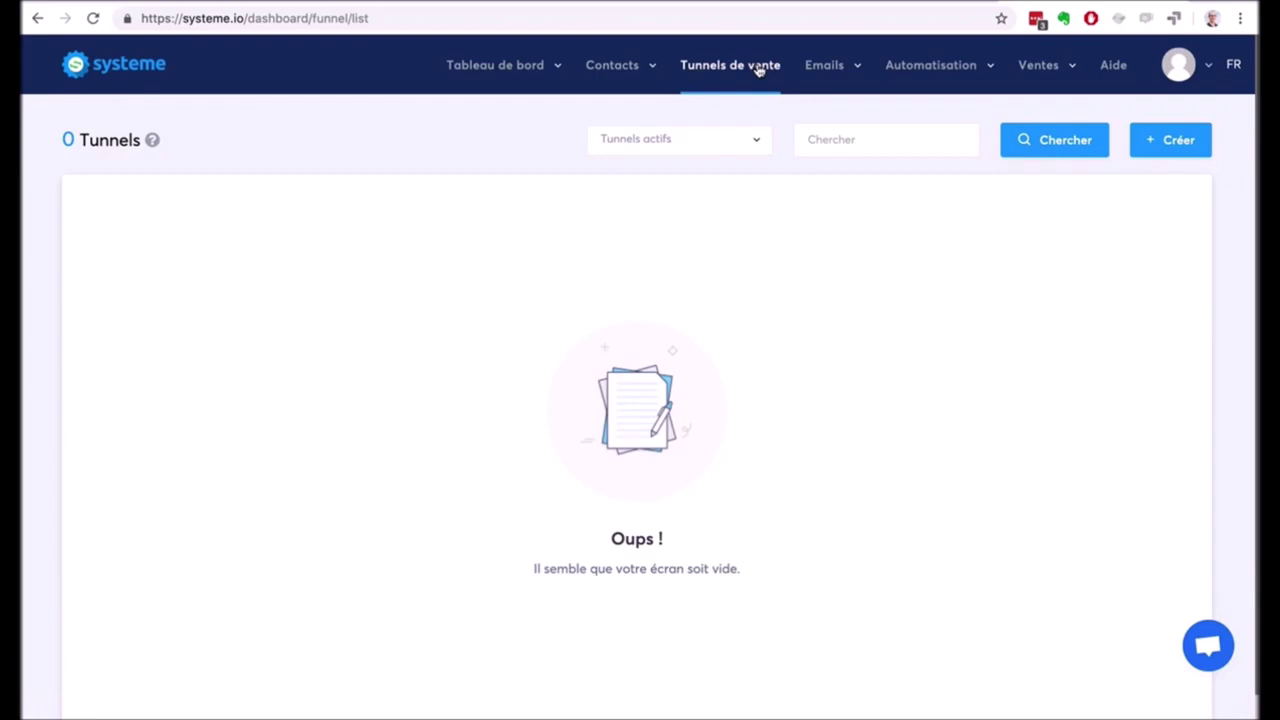
Open the email statistics and look over the sending, open, spam and bounce charts.
{"action": "mouse_move", "coordinate": [825, 75]}
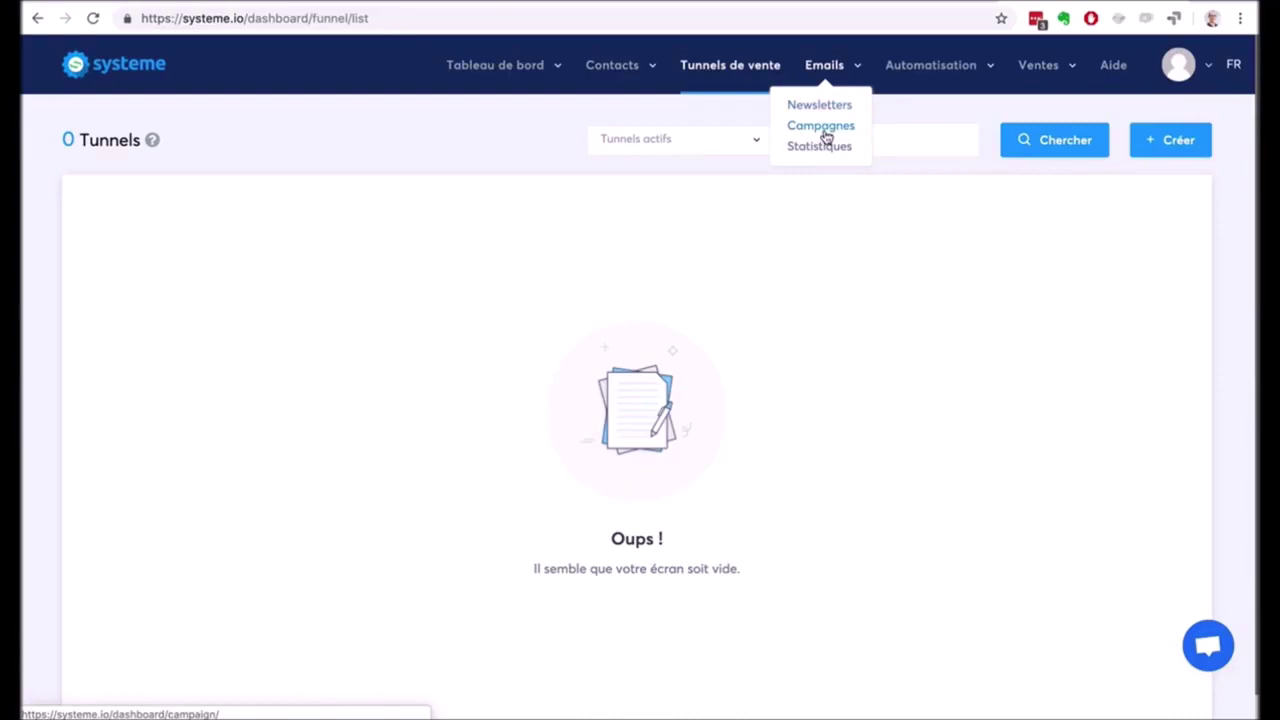
{"action": "left_click", "coordinate": [820, 148]}
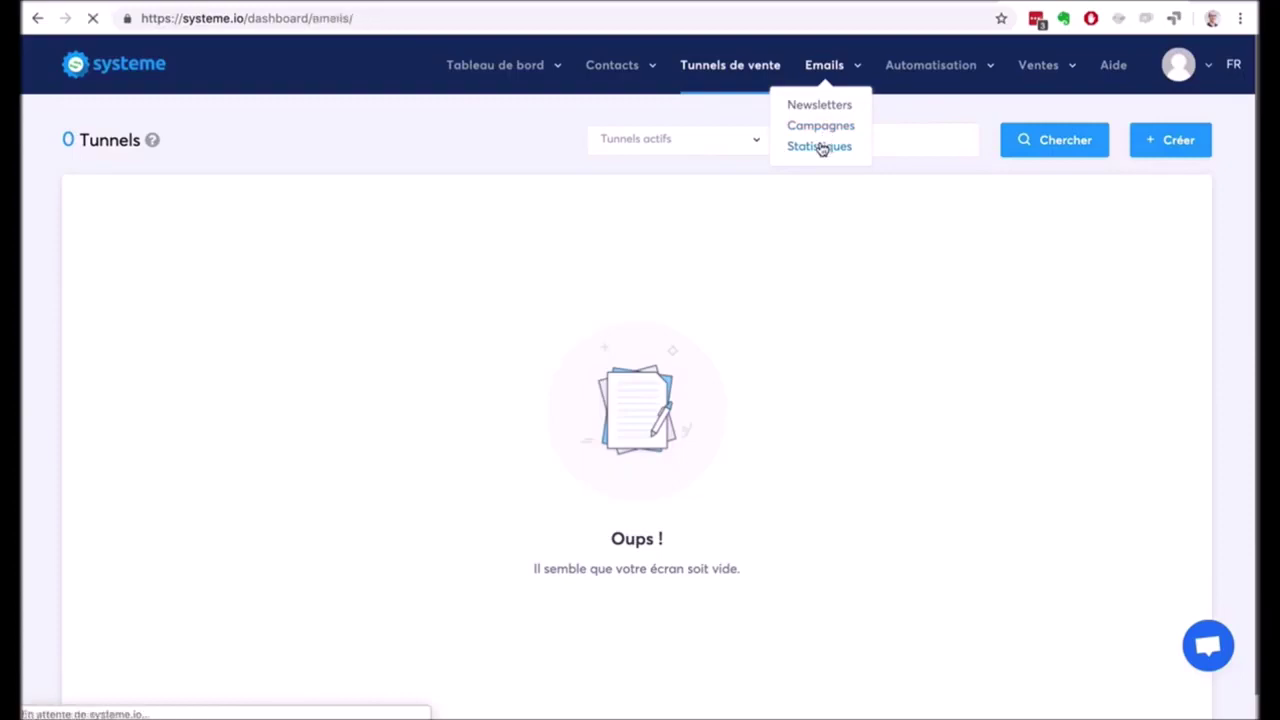
{"action": "scroll", "coordinate": [165, 253], "scroll_direction": "down", "scroll_amount": 3}
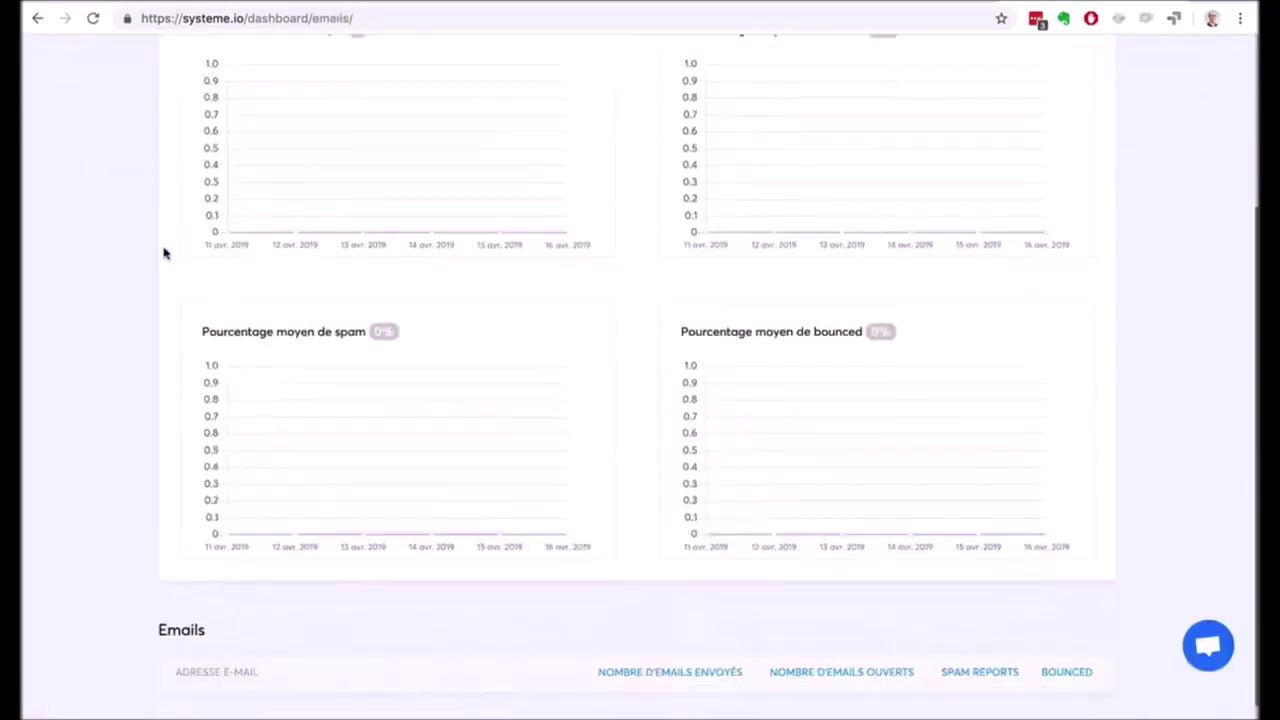
{"action": "scroll", "coordinate": [165, 253], "scroll_direction": "up", "scroll_amount": 3}
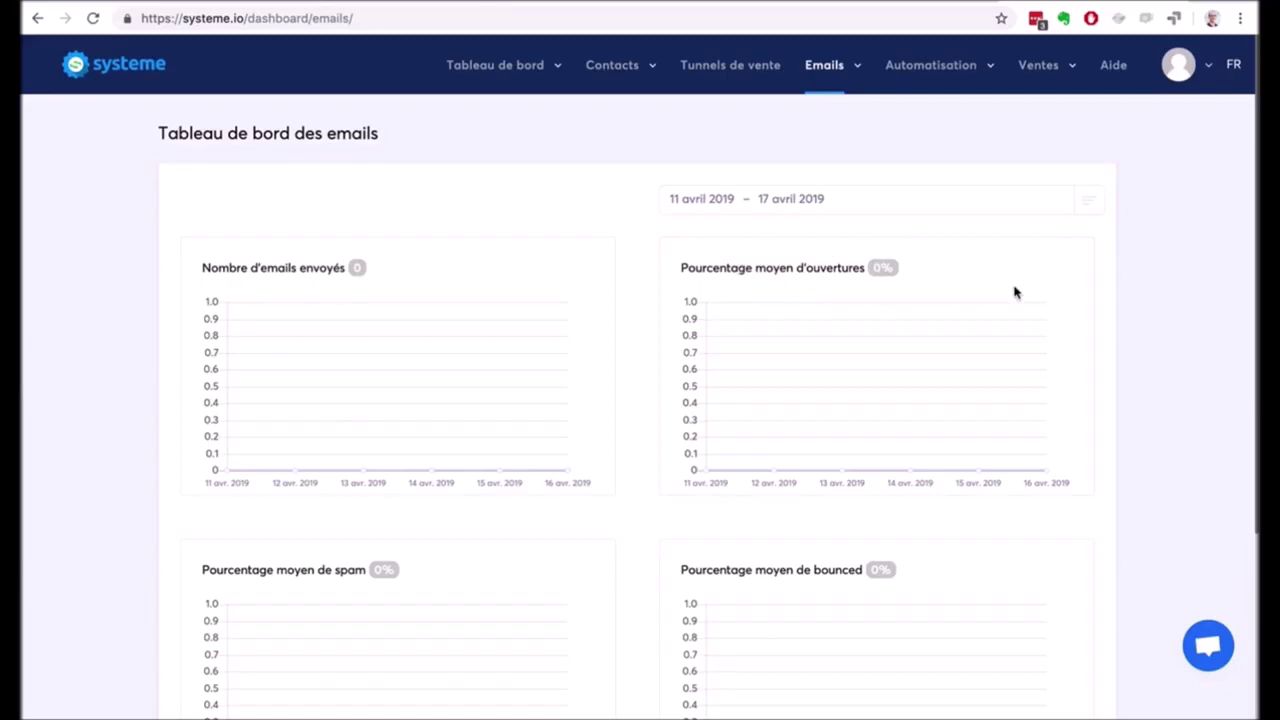
View the automation rules list and the workflow editor's list of workflows.
{"action": "mouse_move", "coordinate": [938, 75]}
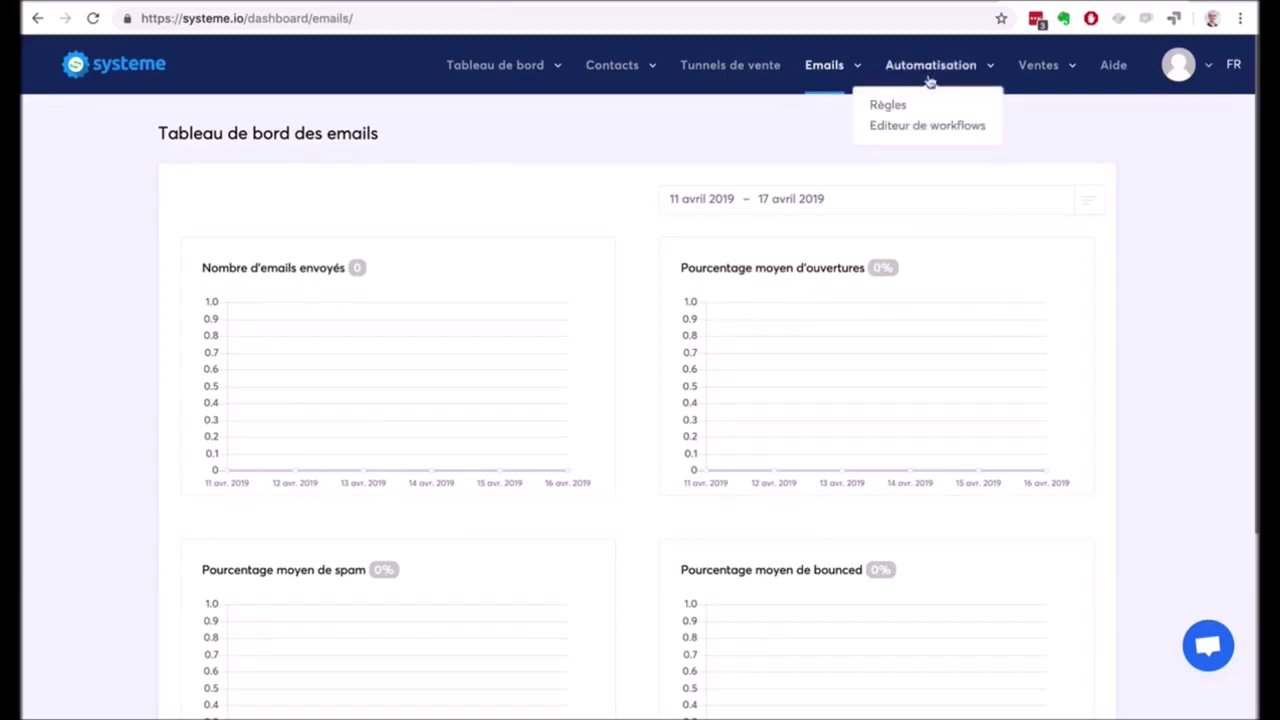
{"action": "left_click", "coordinate": [887, 105]}
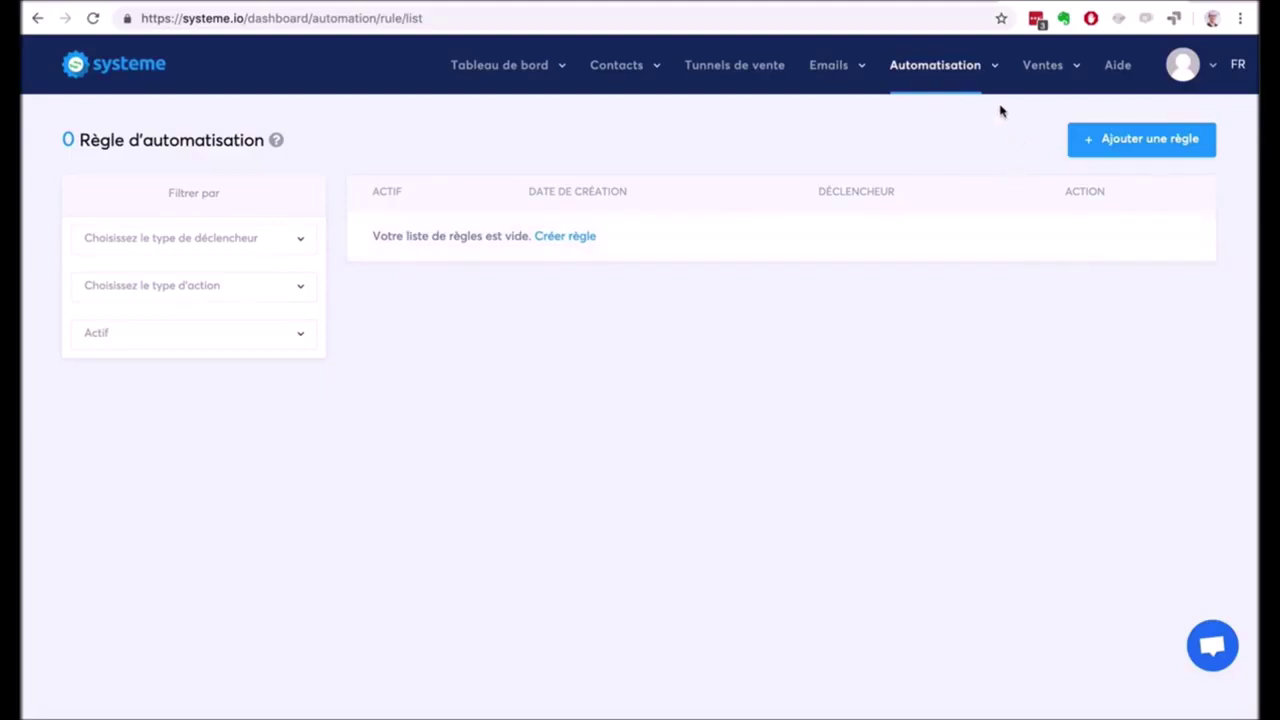
{"action": "mouse_move", "coordinate": [945, 66]}
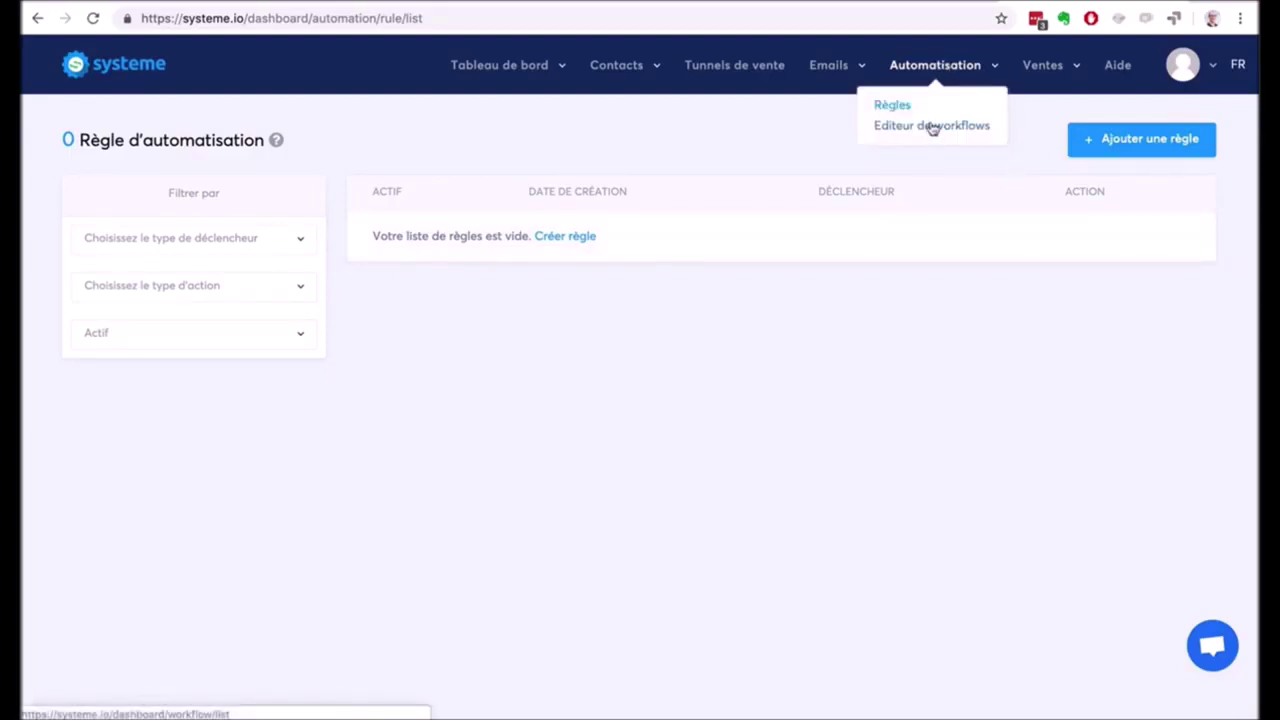
{"action": "left_click", "coordinate": [931, 128]}
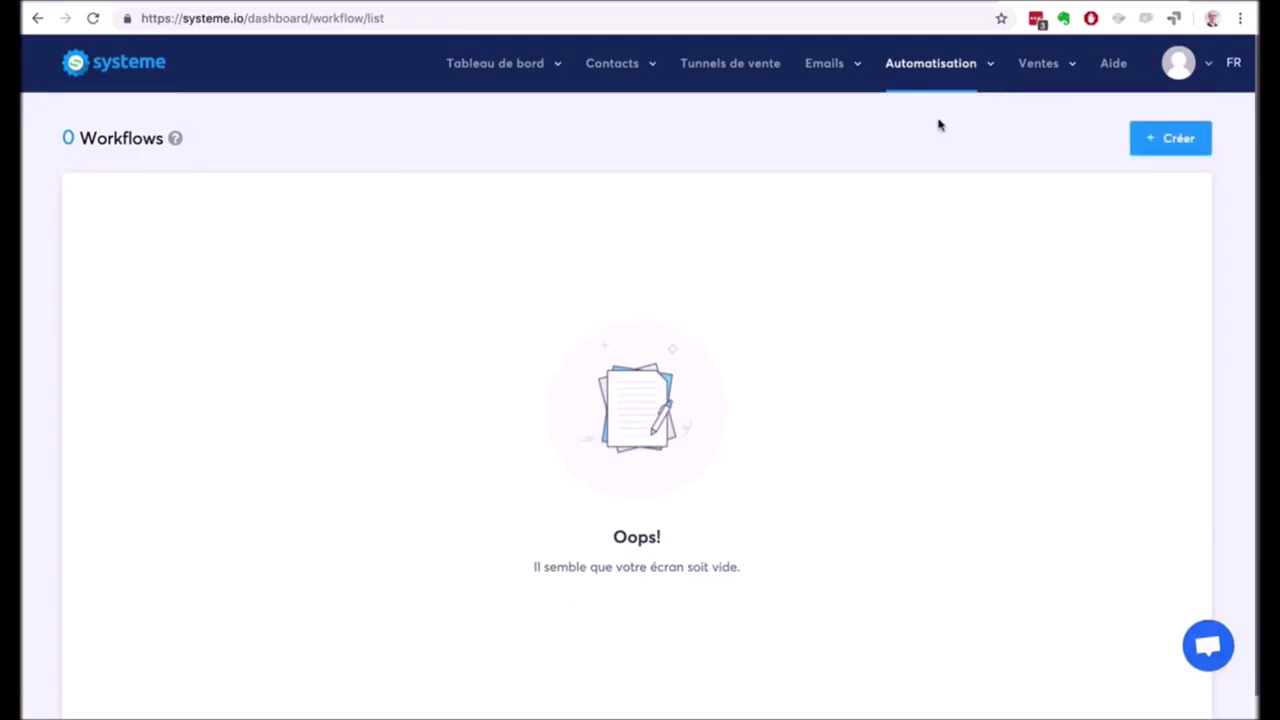
View the sales section's product list and its discount coupons page.
{"action": "mouse_move", "coordinate": [1043, 63]}
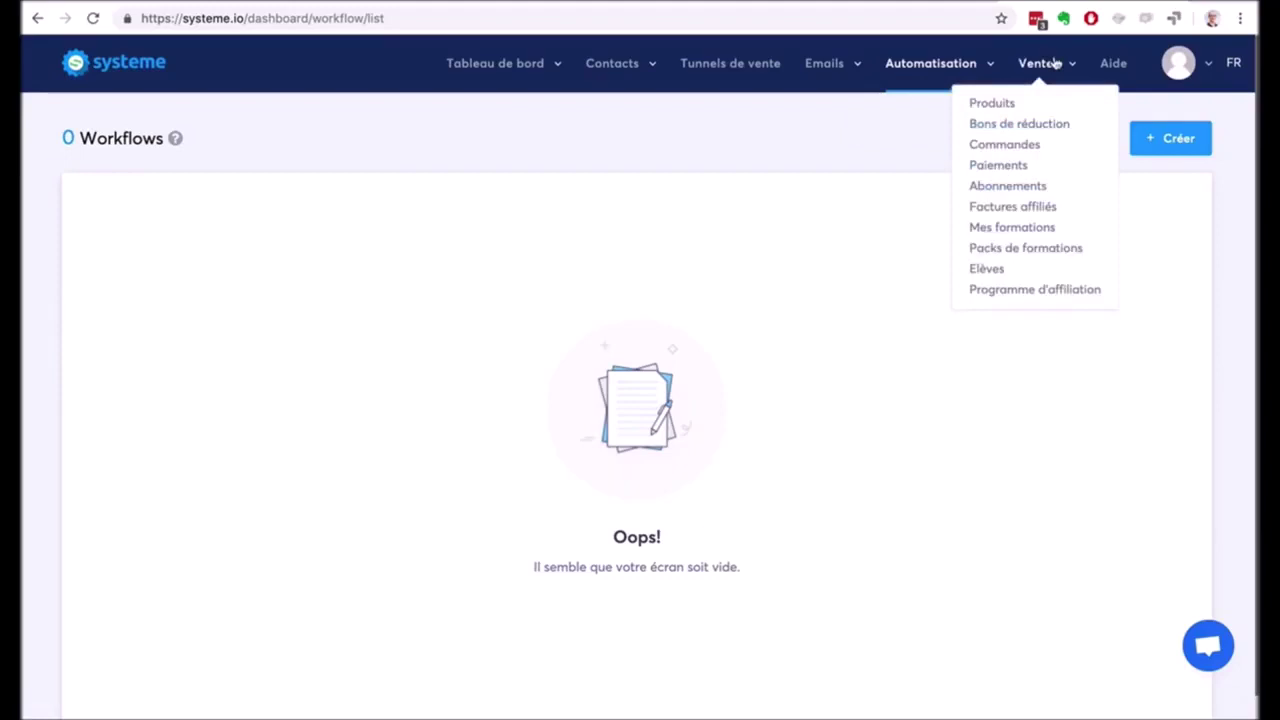
{"action": "left_click", "coordinate": [994, 105]}
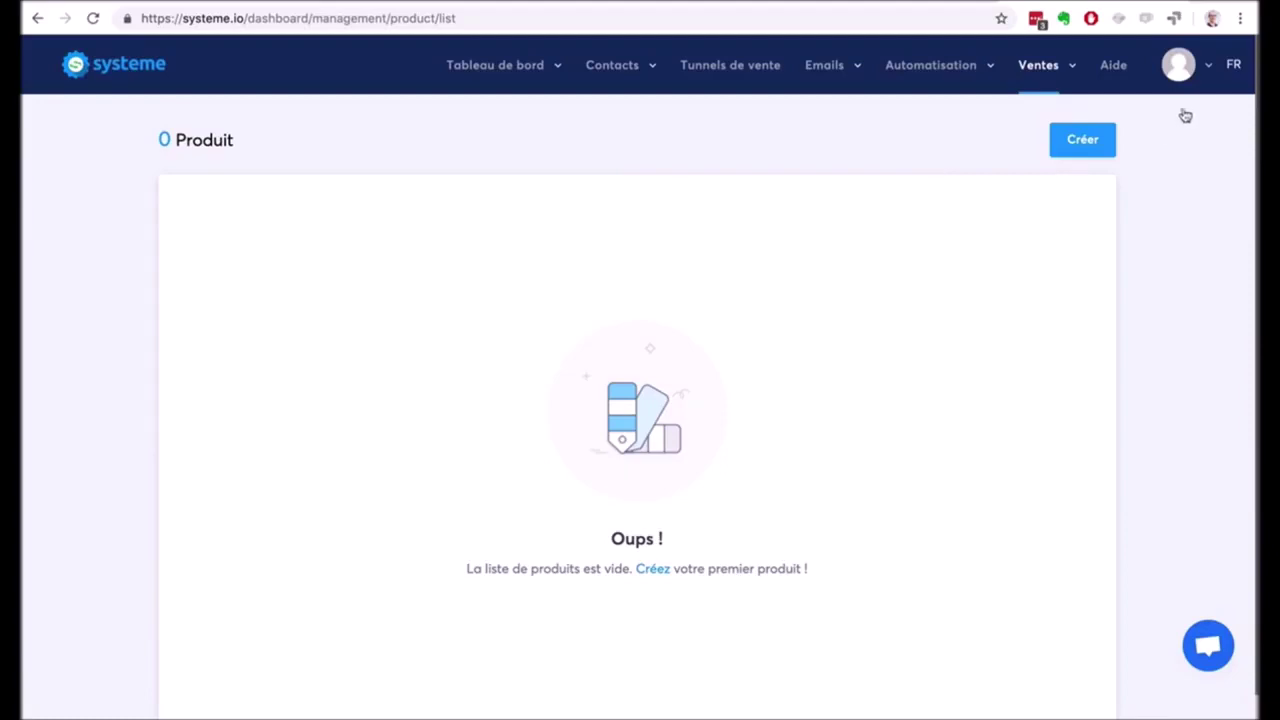
{"action": "left_click", "coordinate": [1060, 80]}
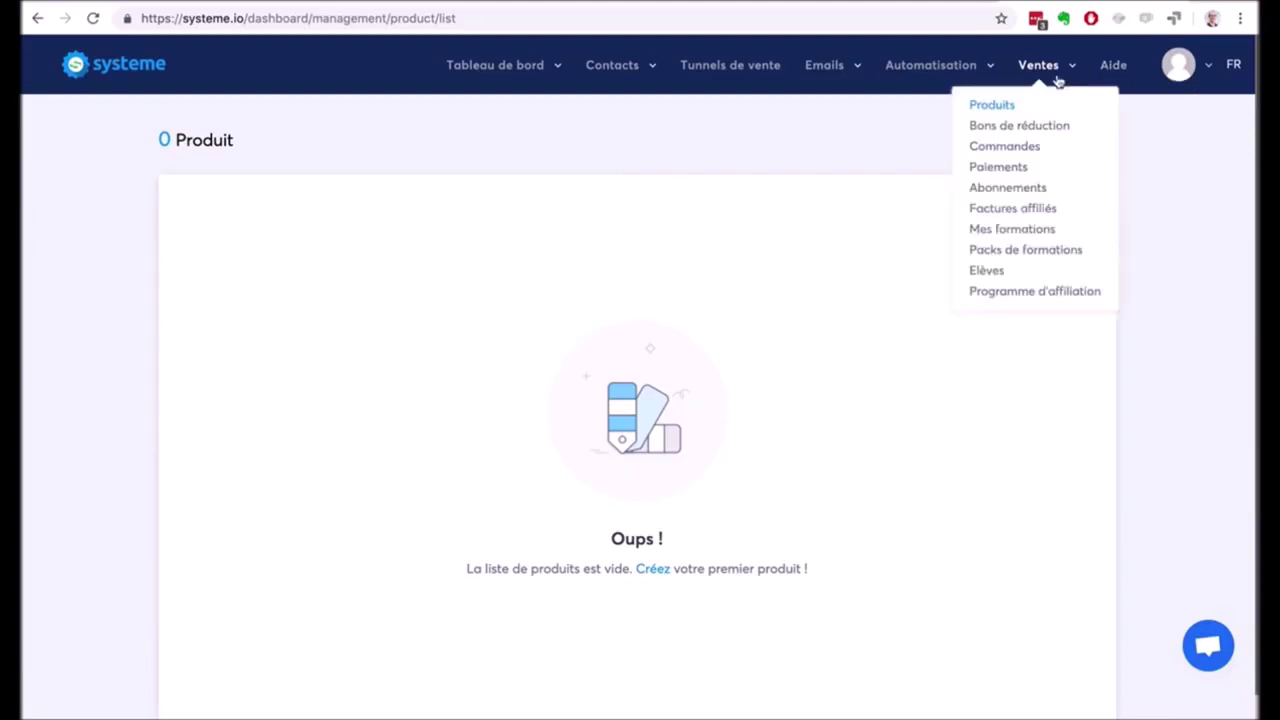
{"action": "left_click", "coordinate": [1019, 125]}
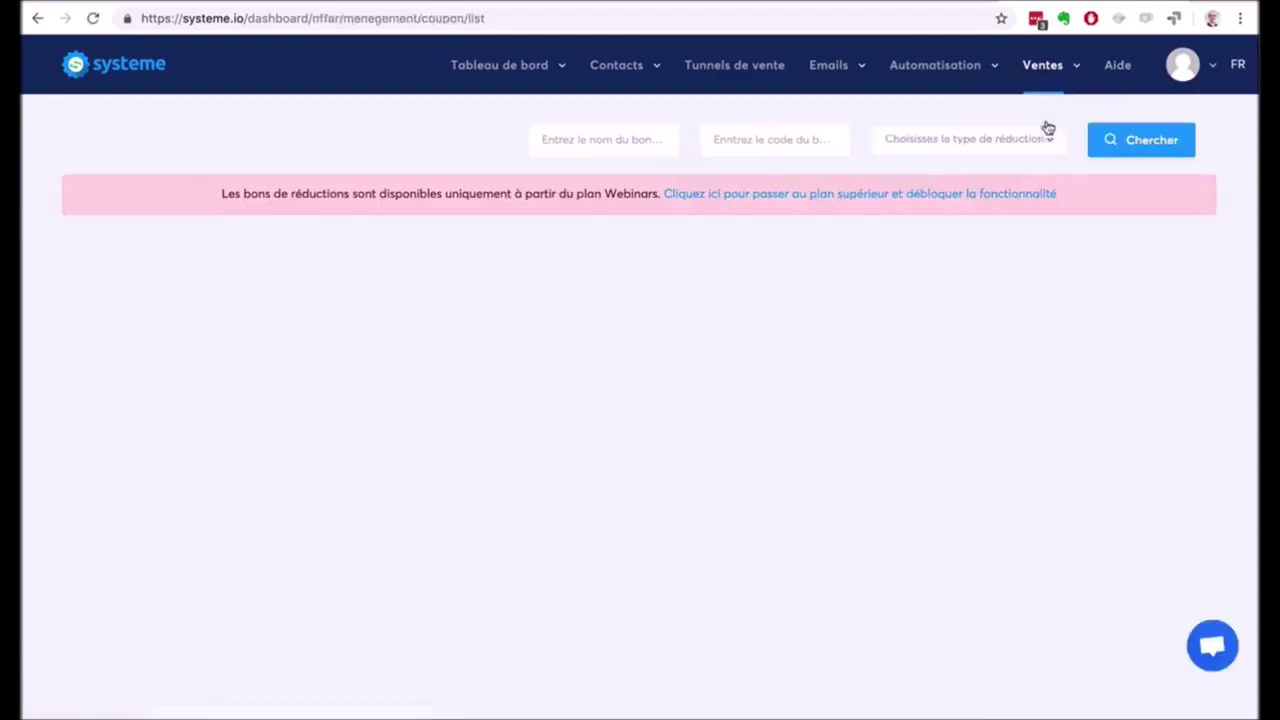
View the sales section's orders page and its payments page.
{"action": "mouse_move", "coordinate": [1043, 88]}
{"action": "left_click", "coordinate": [1017, 146]}
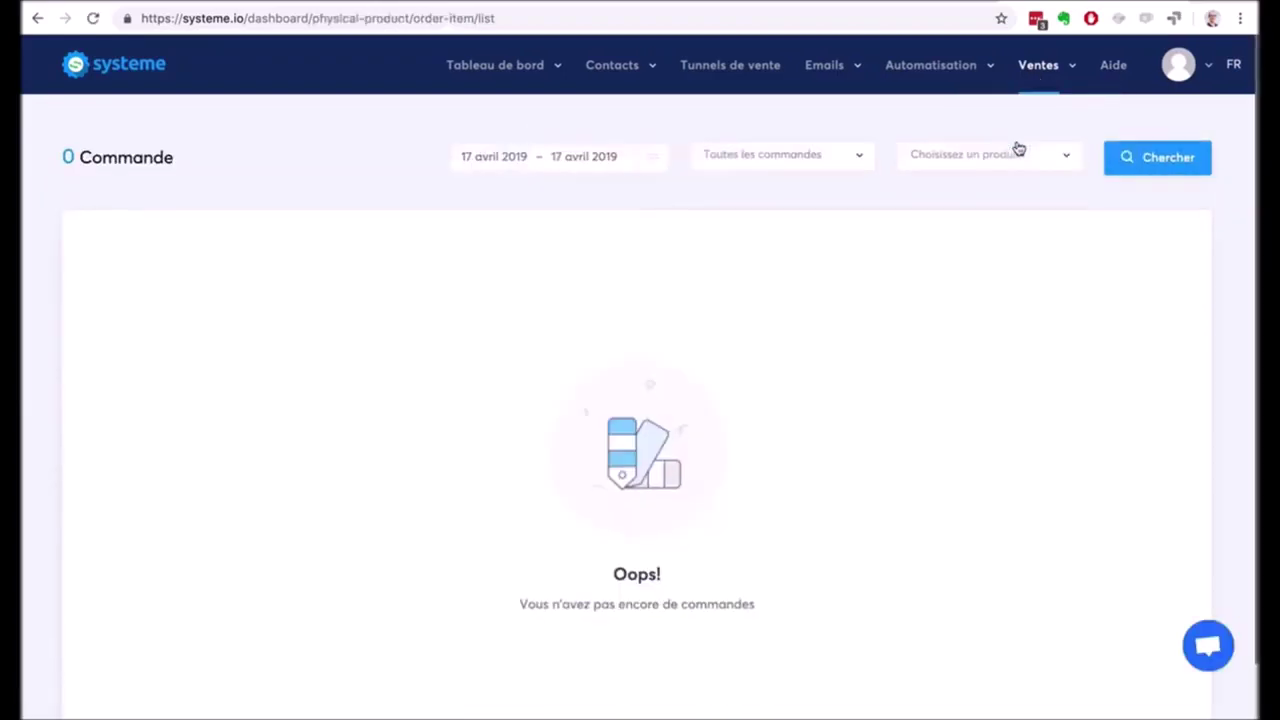
{"action": "mouse_move", "coordinate": [1029, 90]}
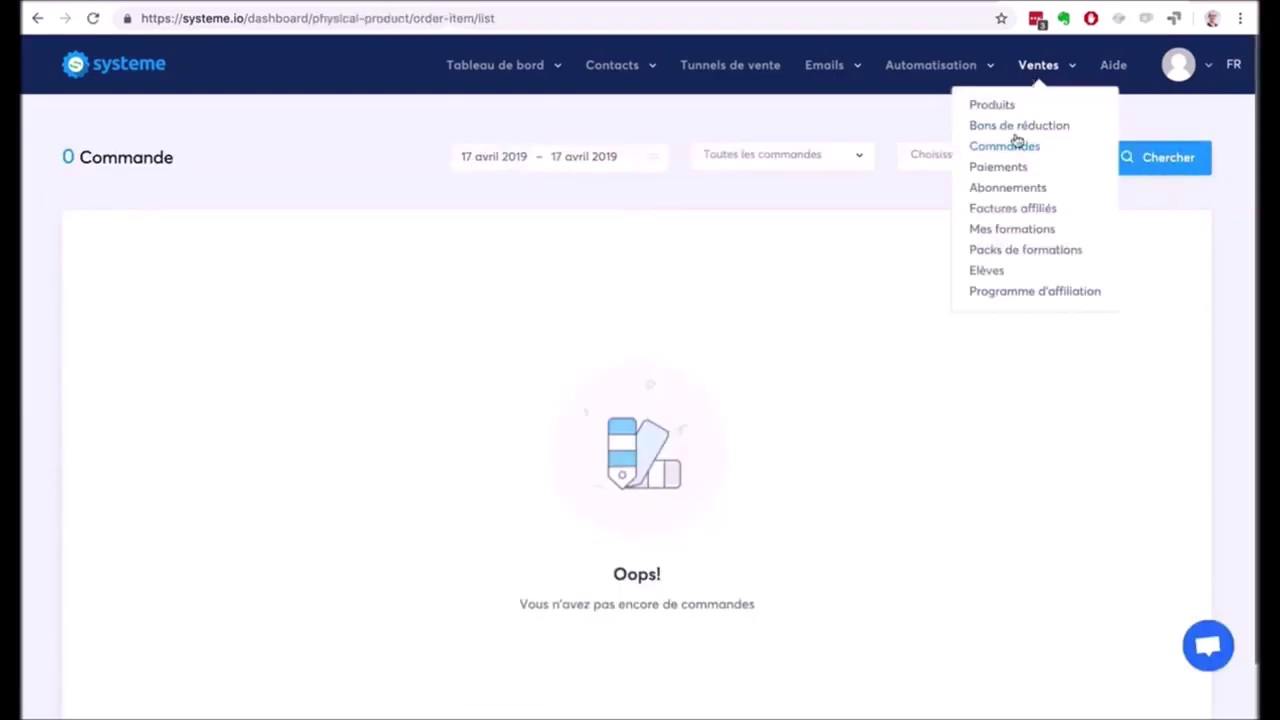
{"action": "left_click", "coordinate": [1004, 167]}
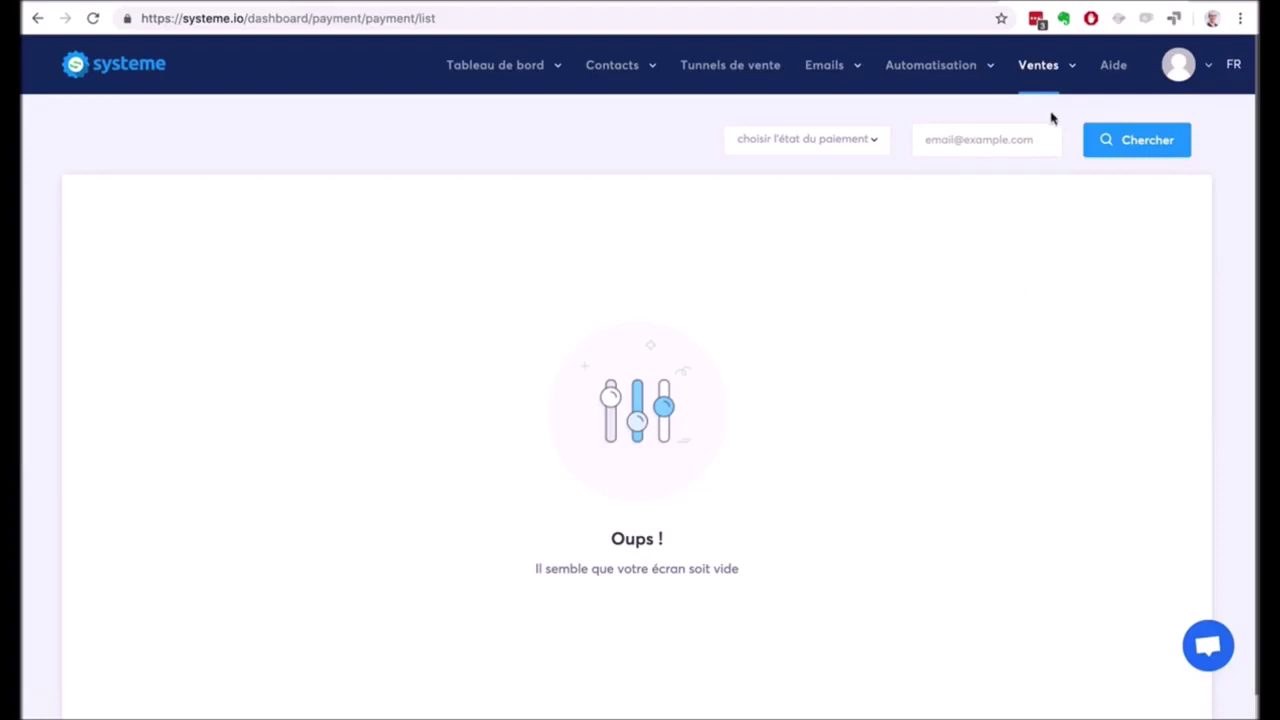
View the sales section's subscriptions page and the affiliate invoices page.
{"action": "left_click", "coordinate": [1040, 65]}
{"action": "left_click", "coordinate": [1011, 190]}
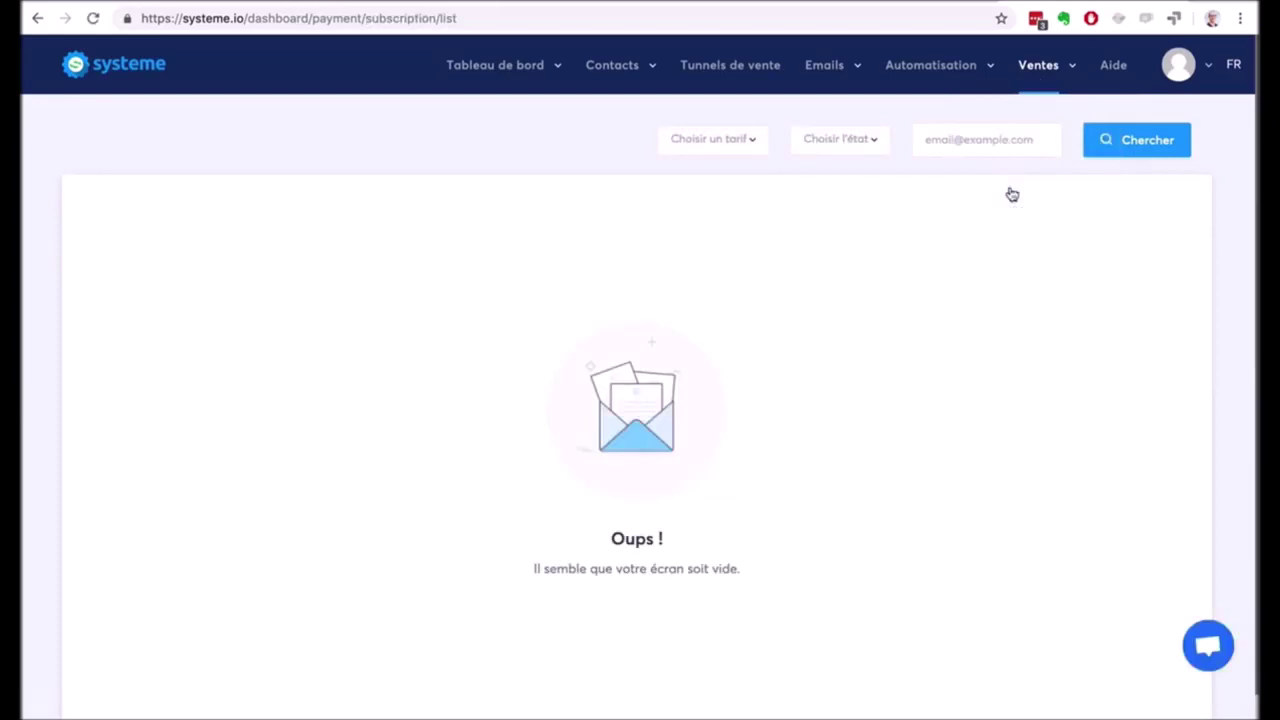
{"action": "left_click", "coordinate": [1030, 79]}
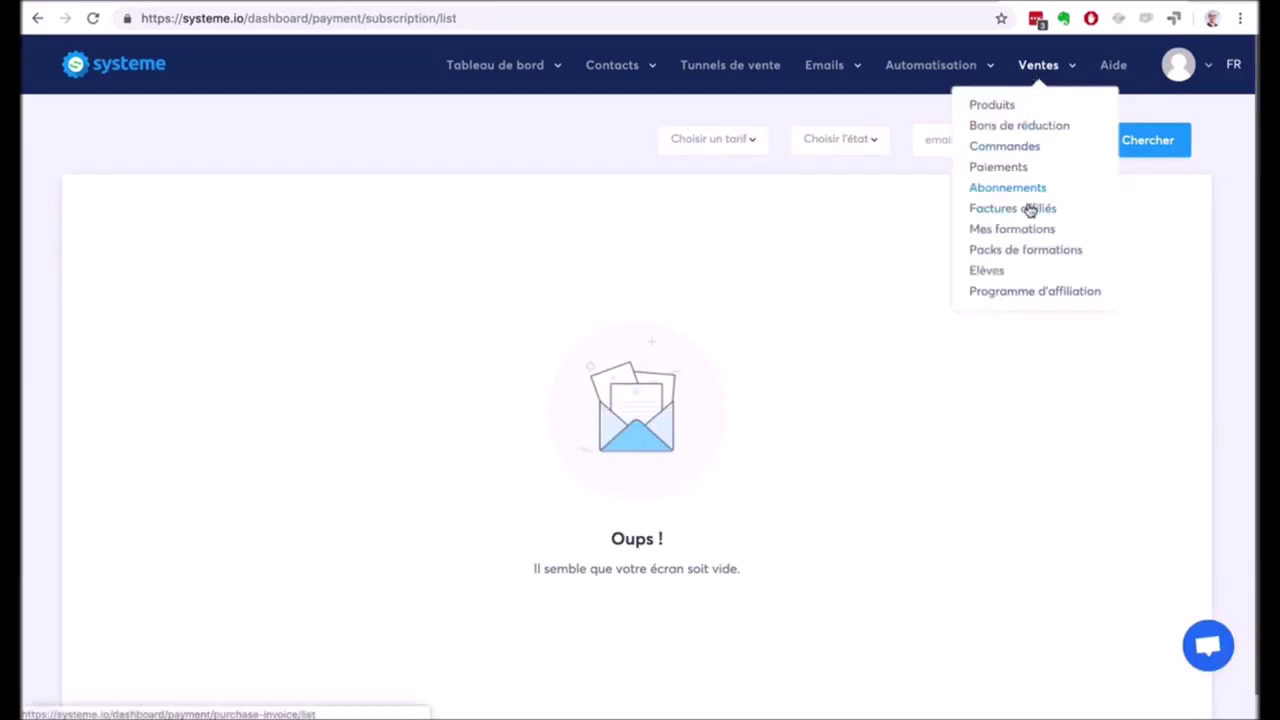
{"action": "left_click", "coordinate": [1030, 210]}
View the list of training courses and the course bundles page.
{"action": "left_click", "coordinate": [1038, 65]}
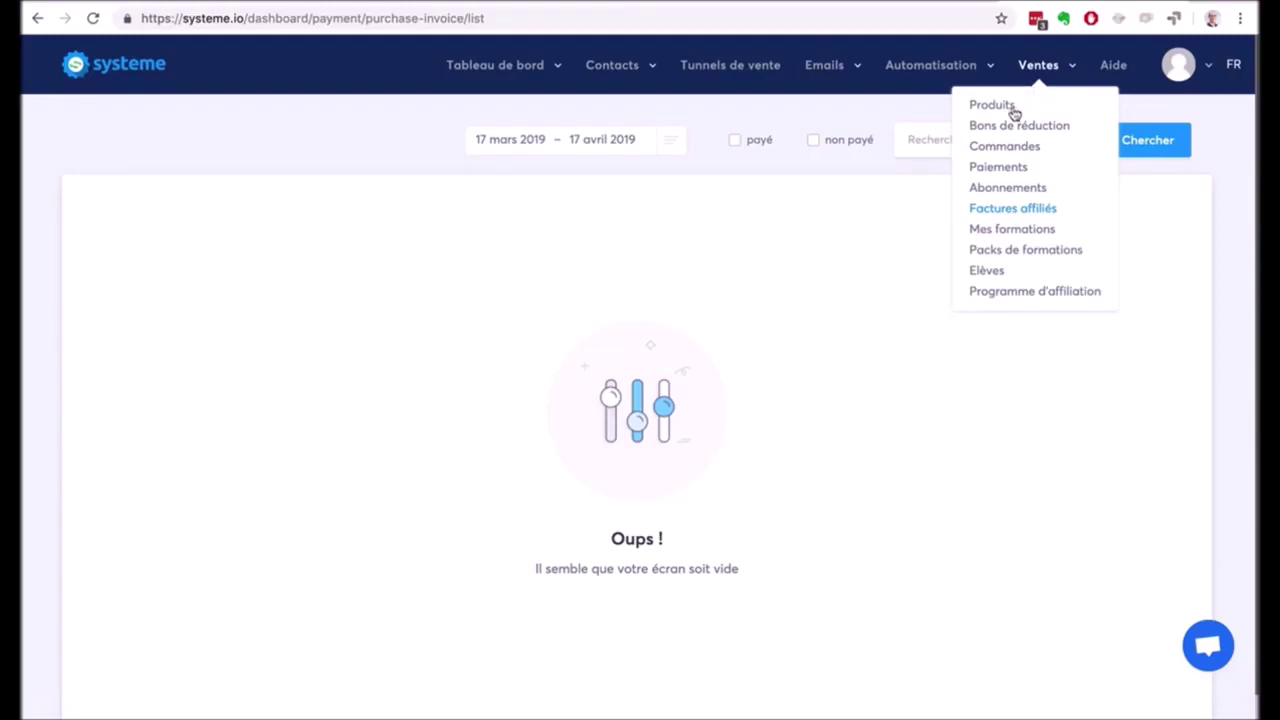
{"action": "left_click", "coordinate": [1006, 232]}
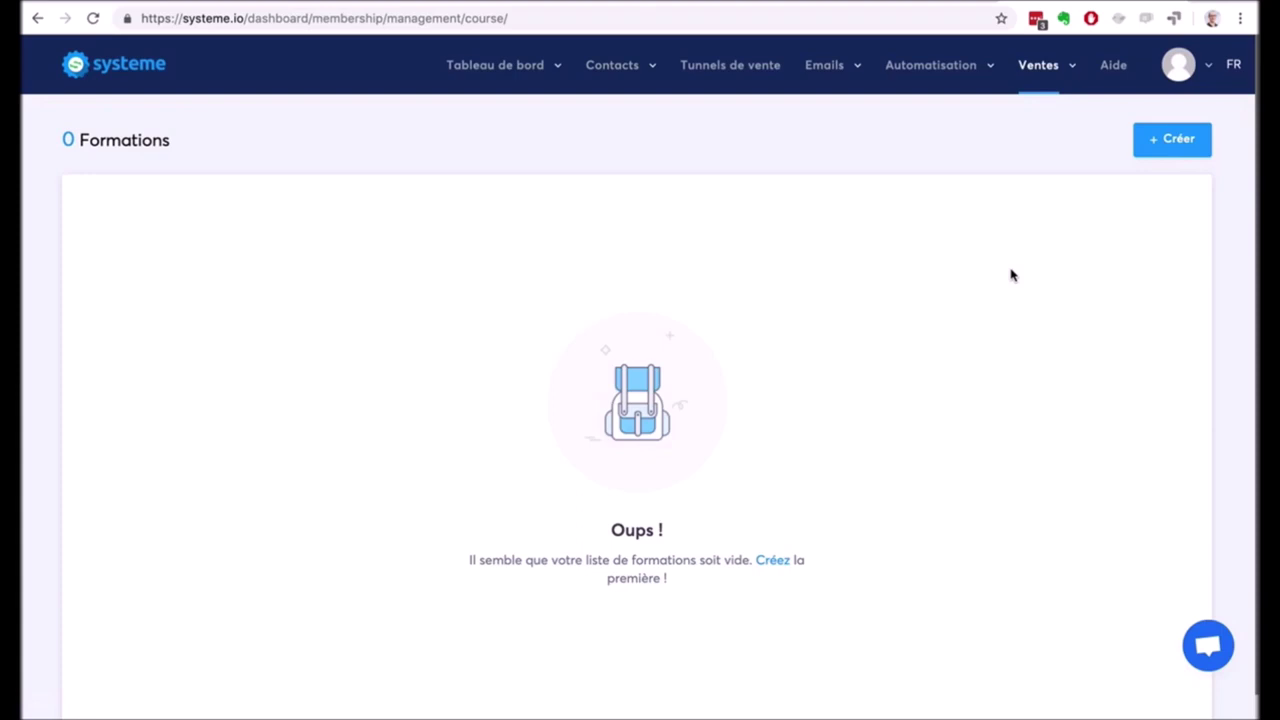
{"action": "mouse_move", "coordinate": [1045, 62]}
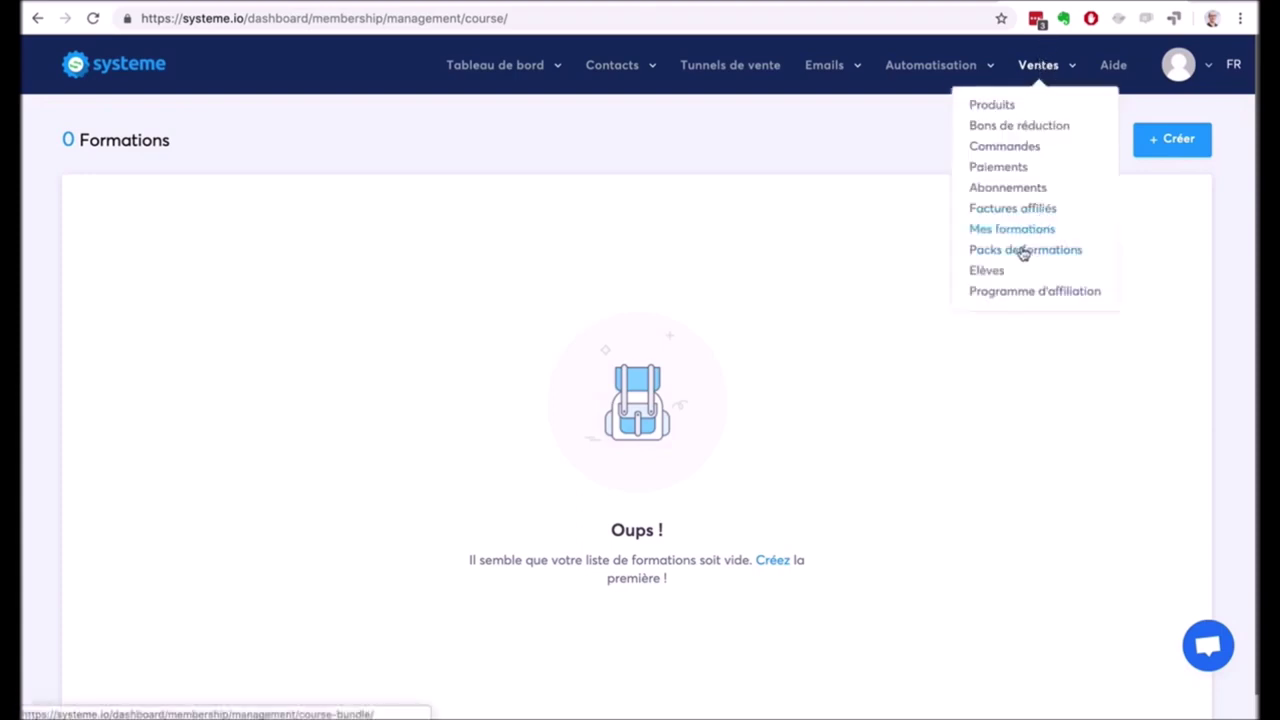
{"action": "left_click", "coordinate": [1023, 254]}
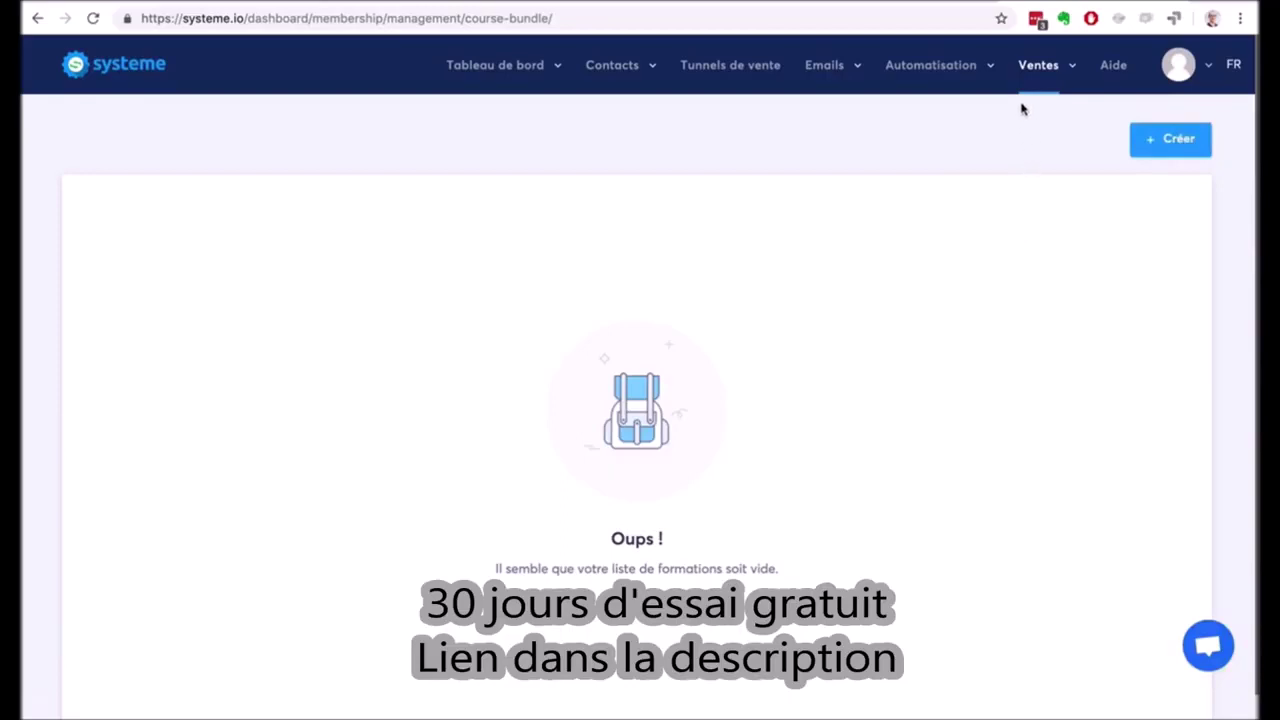
View the students list and the affiliate programme dashboard in the sales section.
{"action": "mouse_move", "coordinate": [1035, 80]}
{"action": "left_click", "coordinate": [997, 272]}
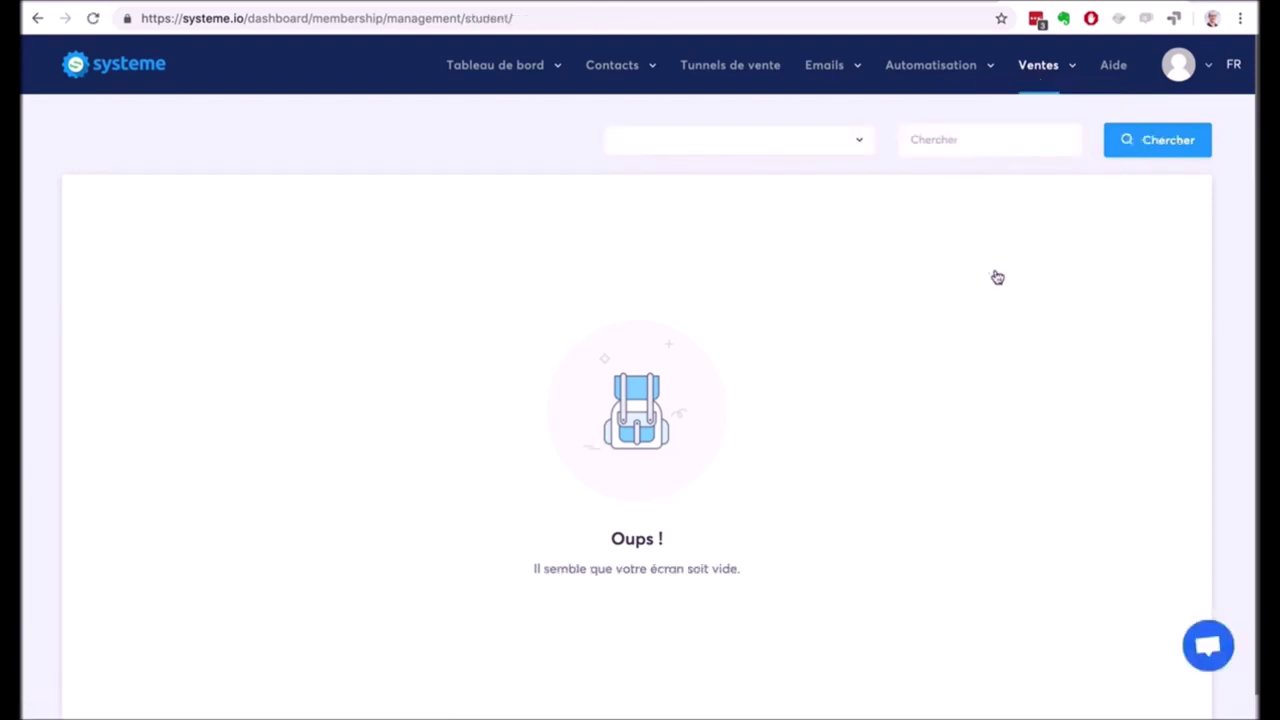
{"action": "mouse_move", "coordinate": [1036, 80]}
{"action": "left_click", "coordinate": [1026, 292]}
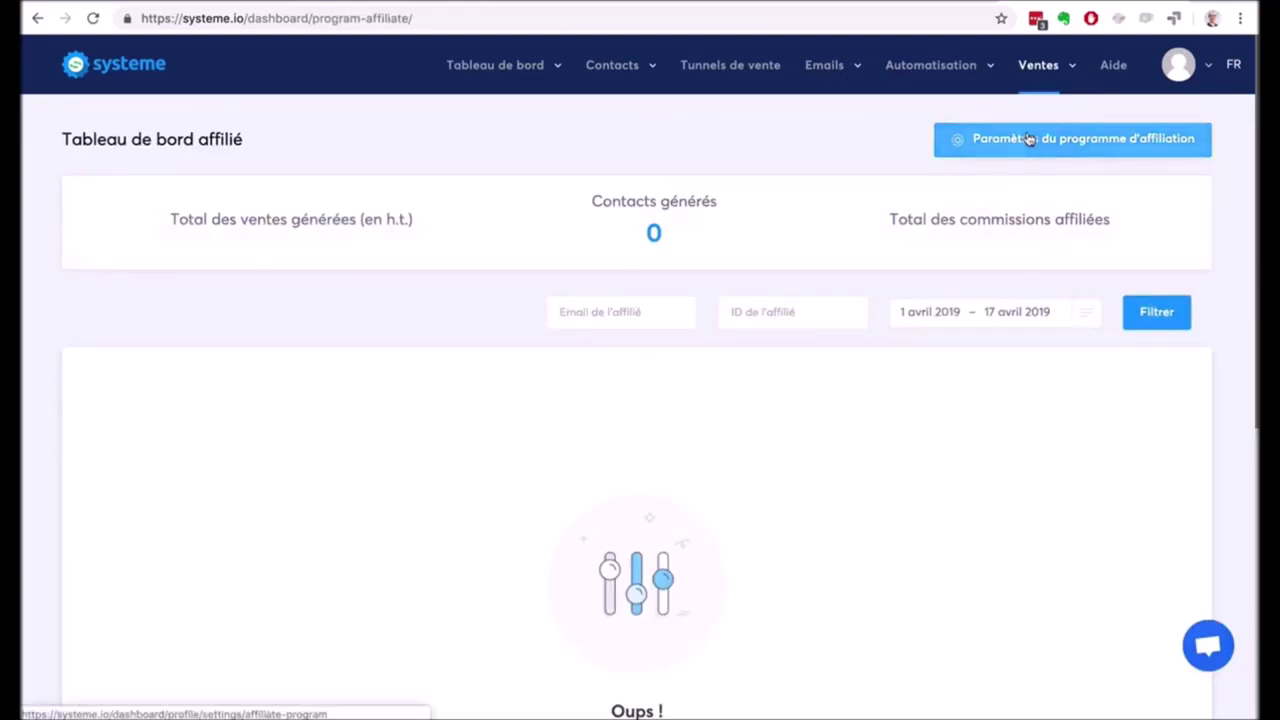
Show the list of account and profile settings pages.
{"action": "left_click", "coordinate": [1195, 65]}
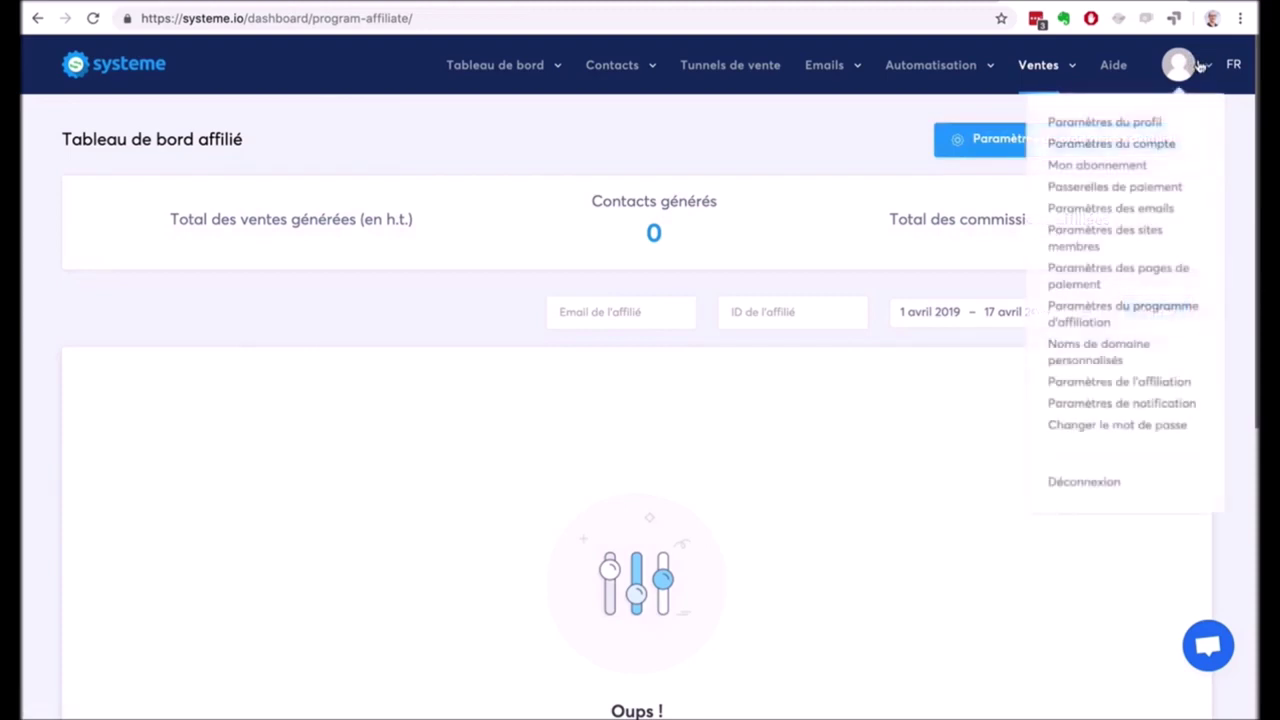